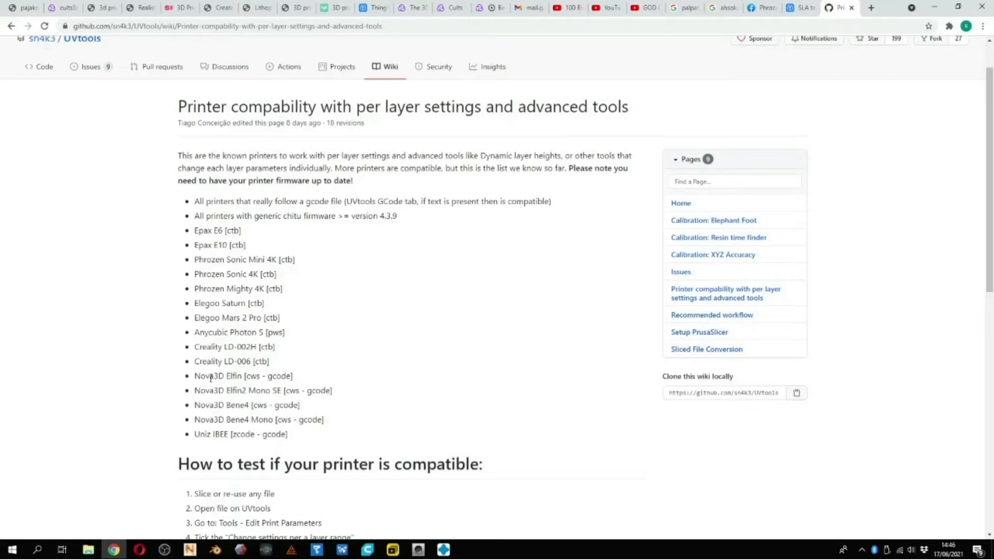
Leave the printer compatibility wiki page and switch to CHITUBOX with its window maximized.
scroll(217, 434, "down", 6)
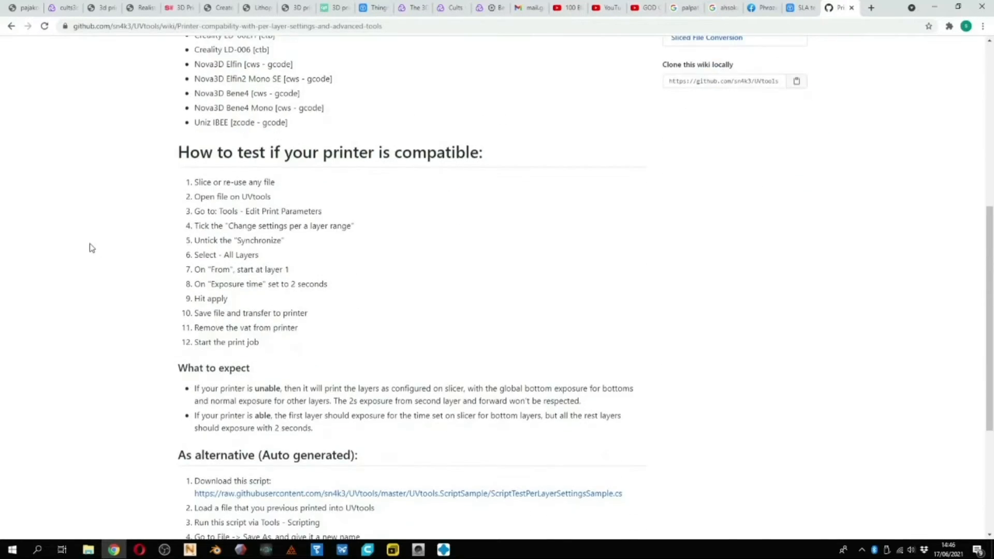
left_click(935, 7)
left_click(443, 549)
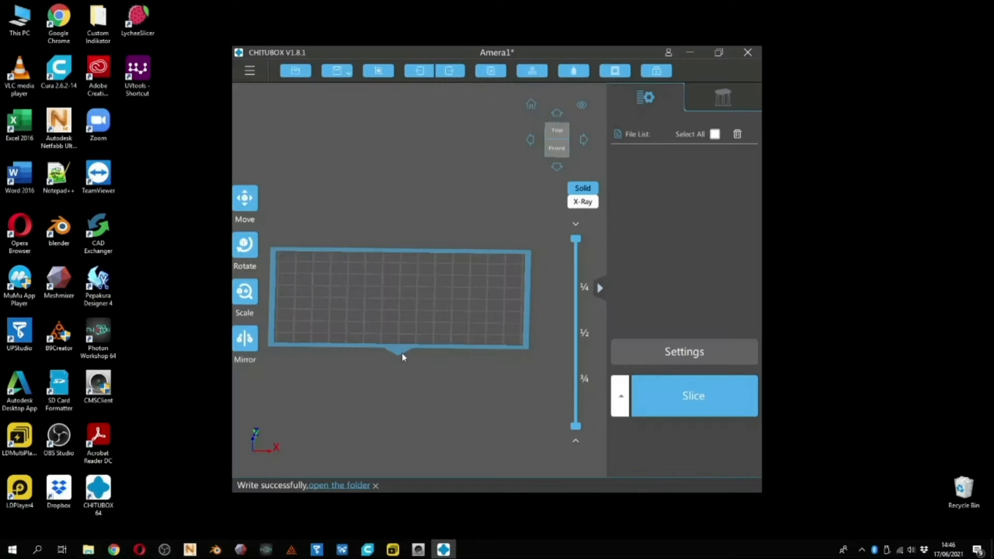
left_click(719, 52)
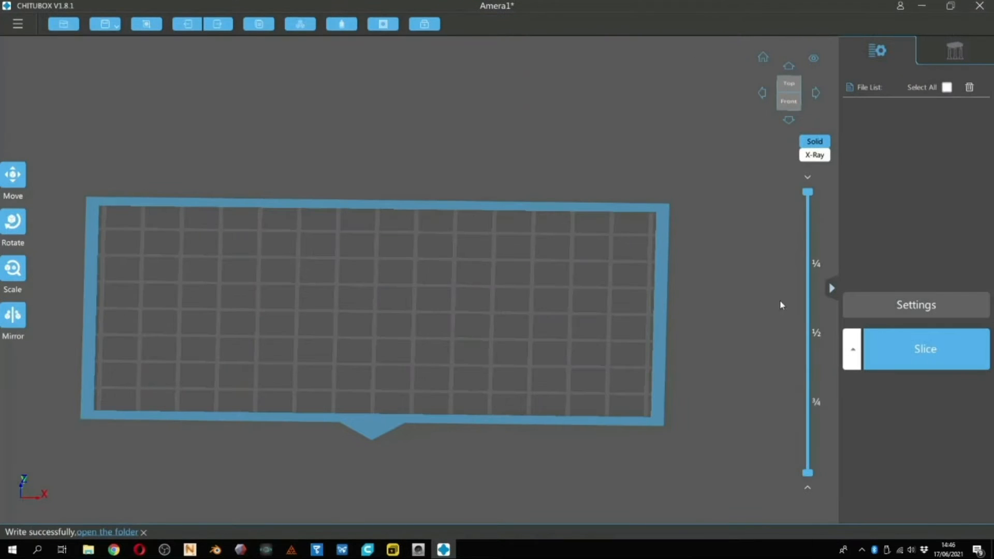
Select the Phrozen Sonic Mini 4K as the active printer in the slicing settings.
left_click(916, 305)
left_click(311, 215)
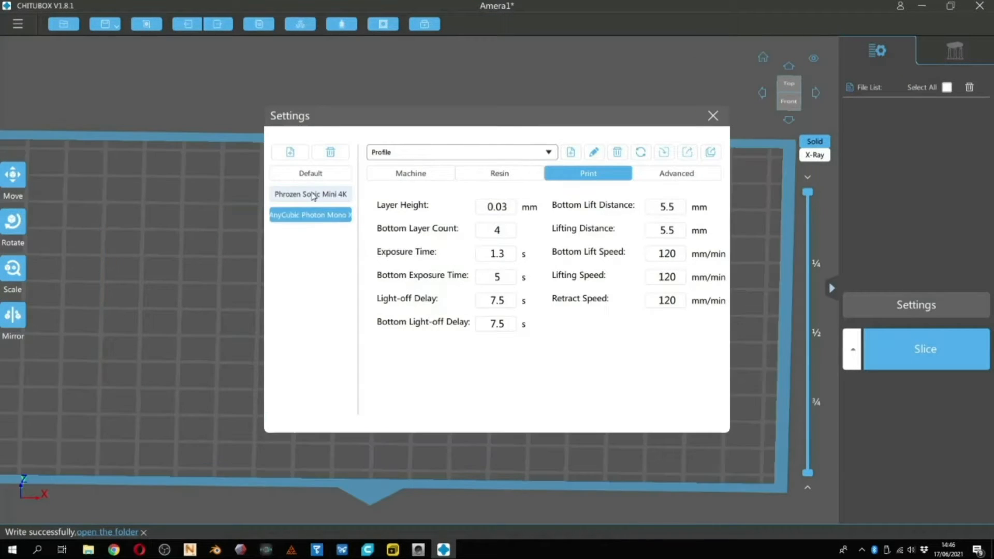
left_click(312, 195)
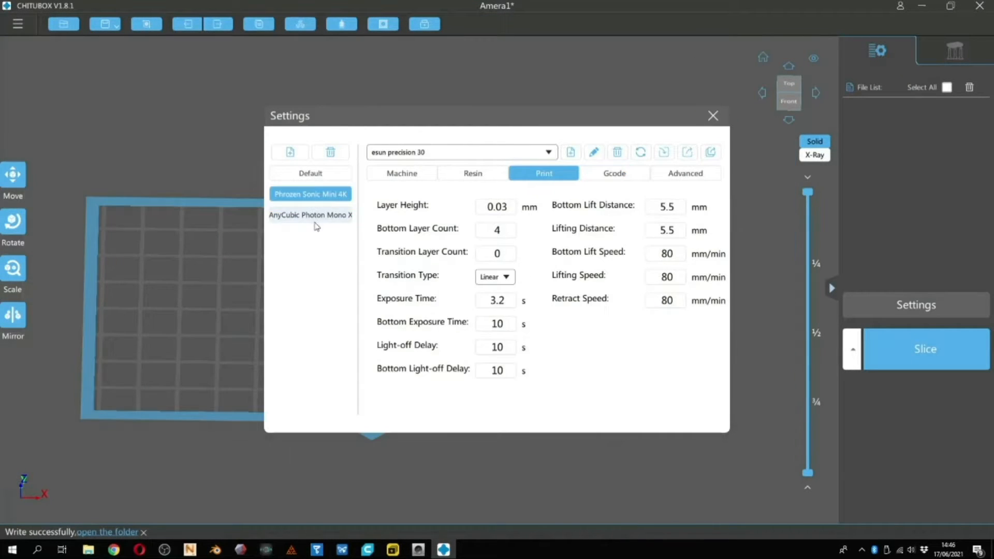
left_click(713, 116)
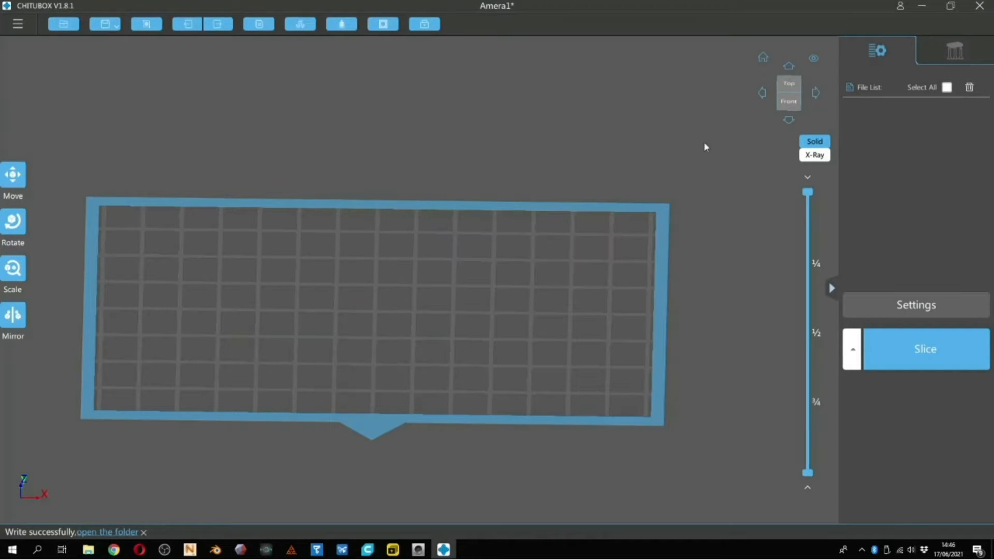
Import the AmeraLabs_Town_Calibration_test_part.STL model onto the build plate.
left_click(20, 26)
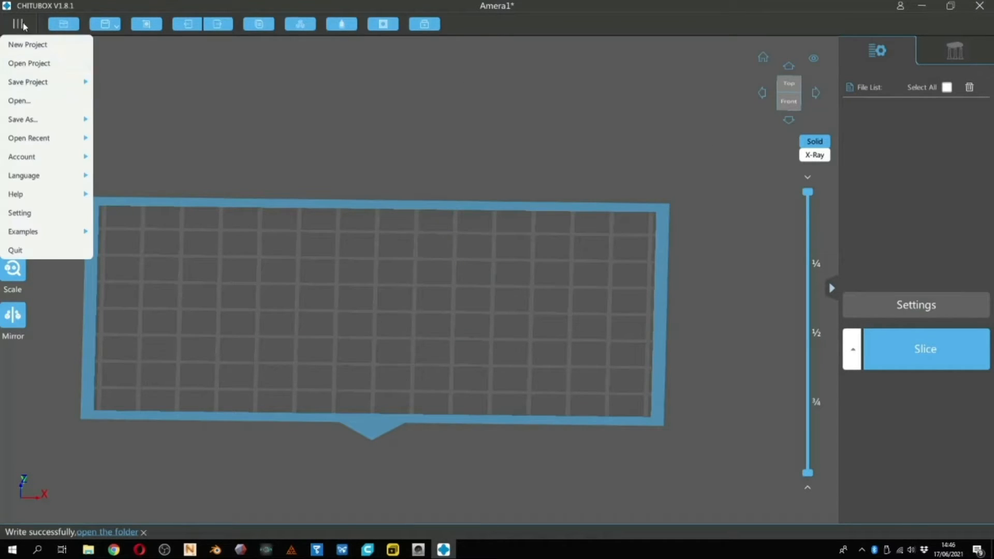
left_click(30, 101)
double_click(165, 73)
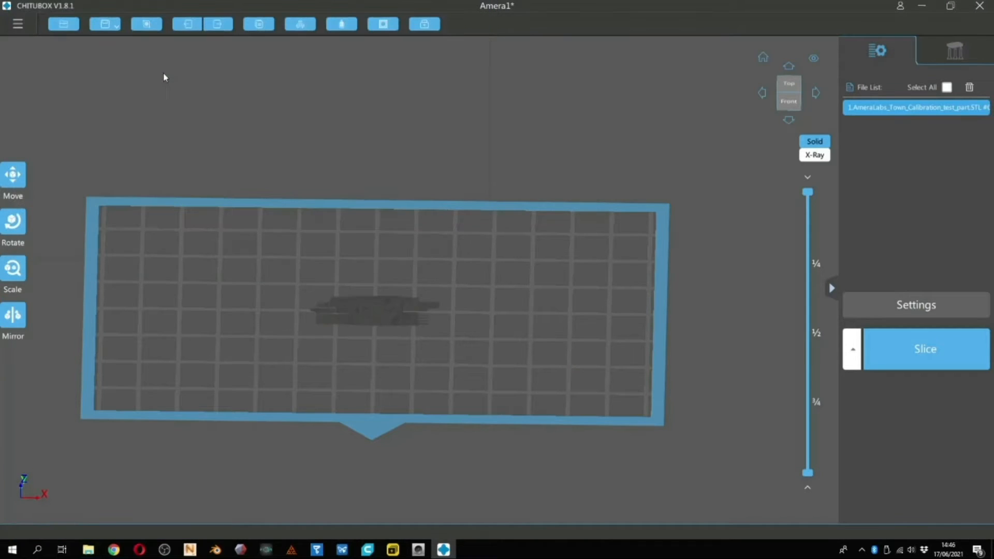
Rotate the calibration town model so it stands upright on the build plate.
left_click(13, 221)
left_click(50, 257)
left_click(475, 247)
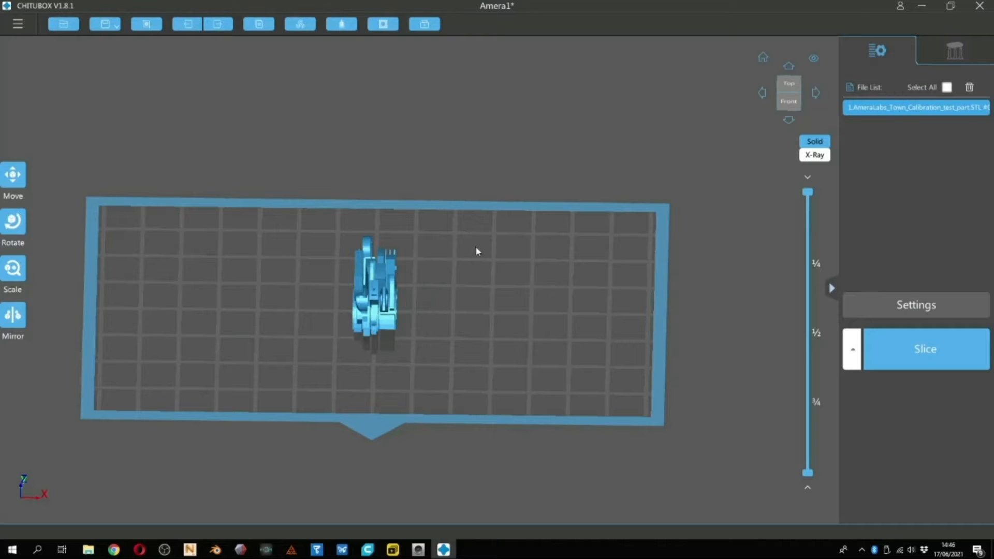
Check the print parameters of the Phrozen Sonic Mini 4K profile and slice the model.
left_click(891, 307)
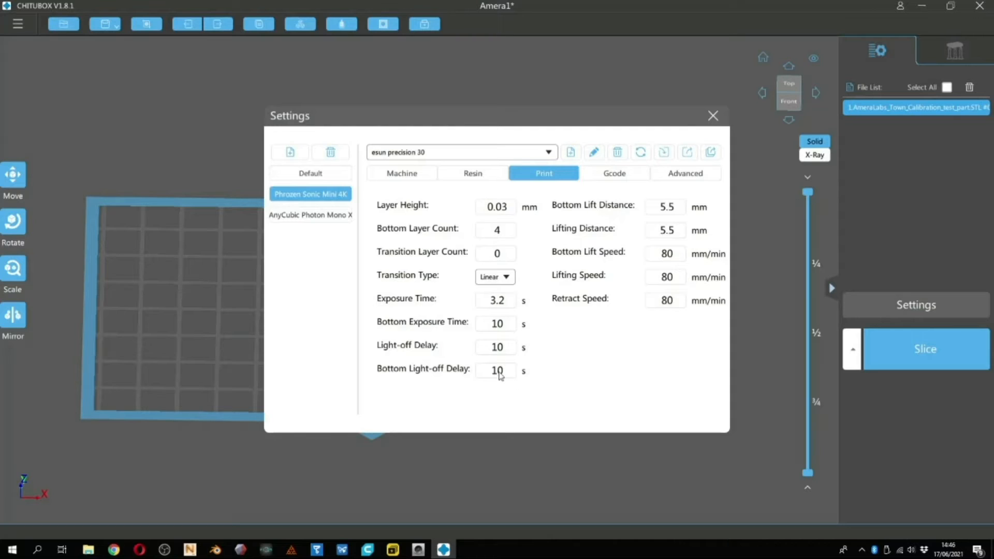
mouse_move(501, 356)
left_click(713, 116)
left_click(919, 346)
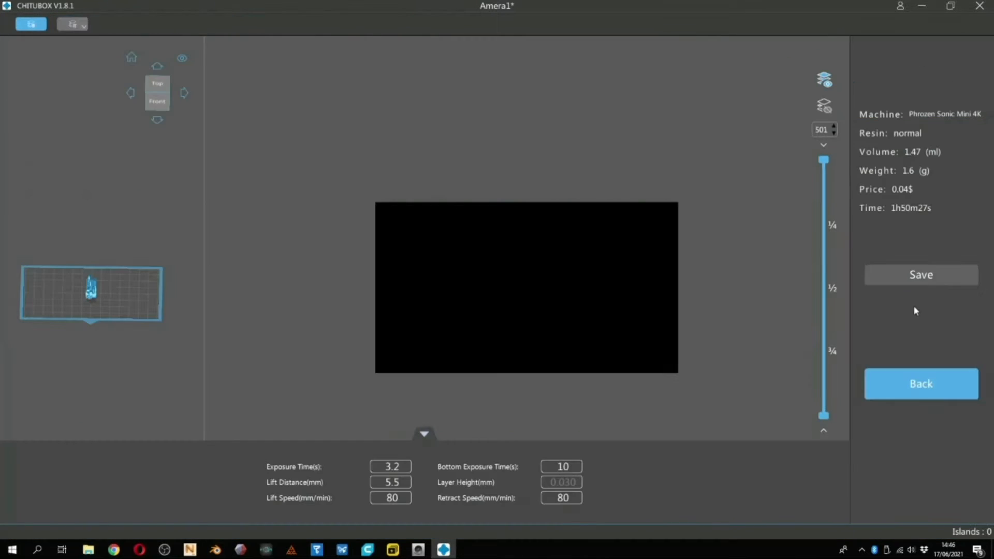
Save the sliced model in the Multiple Exposure folder as the CTB file Amera1.
left_click(921, 275)
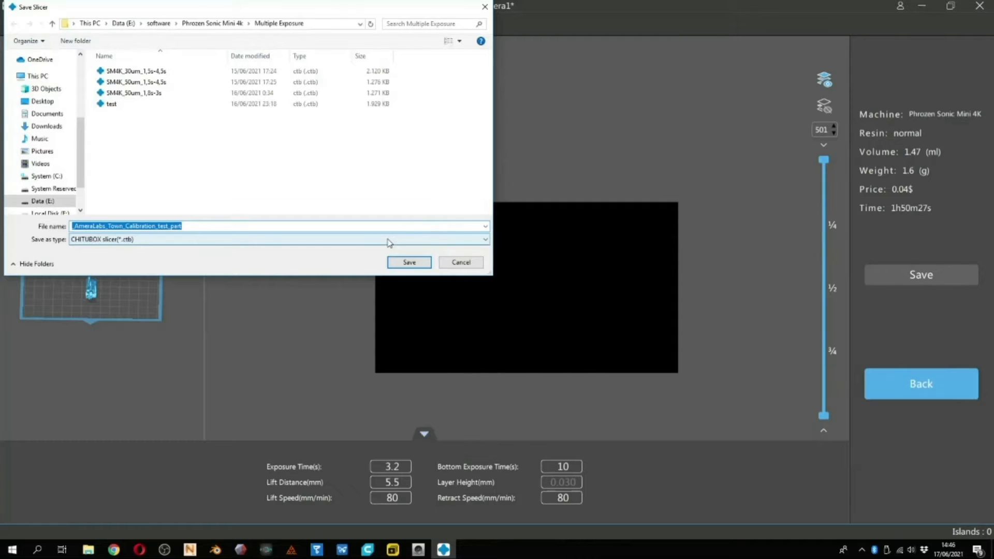
type("Amera")
key("Return")
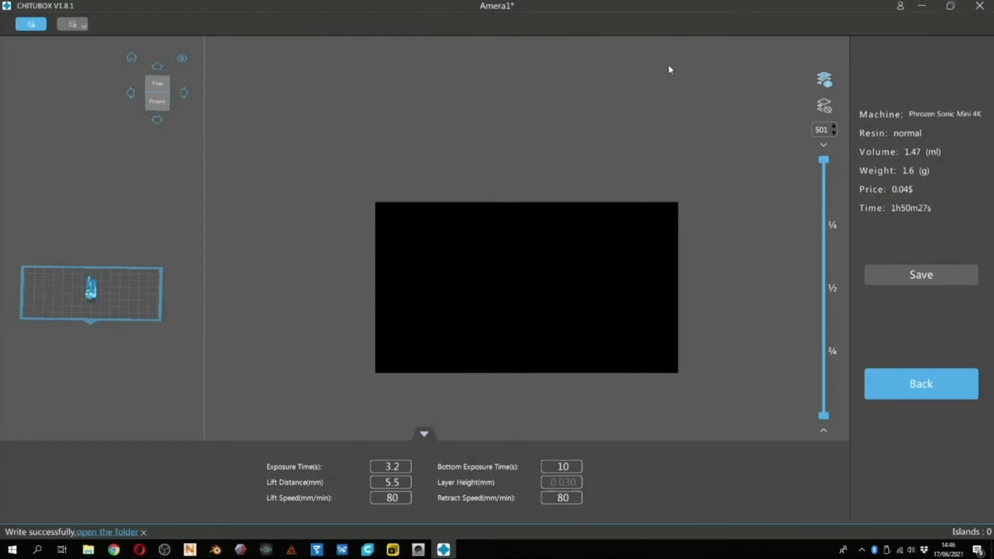
Leave the slice preview, switch to UVtools and open the sliced file Amera1.ctb.
left_click(915, 364)
left_click(923, 6)
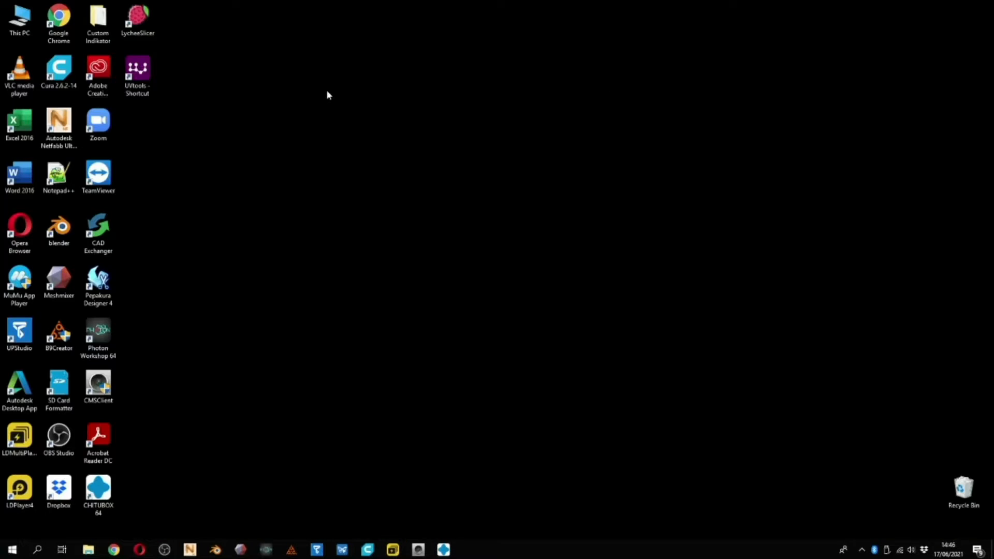
double_click(139, 73)
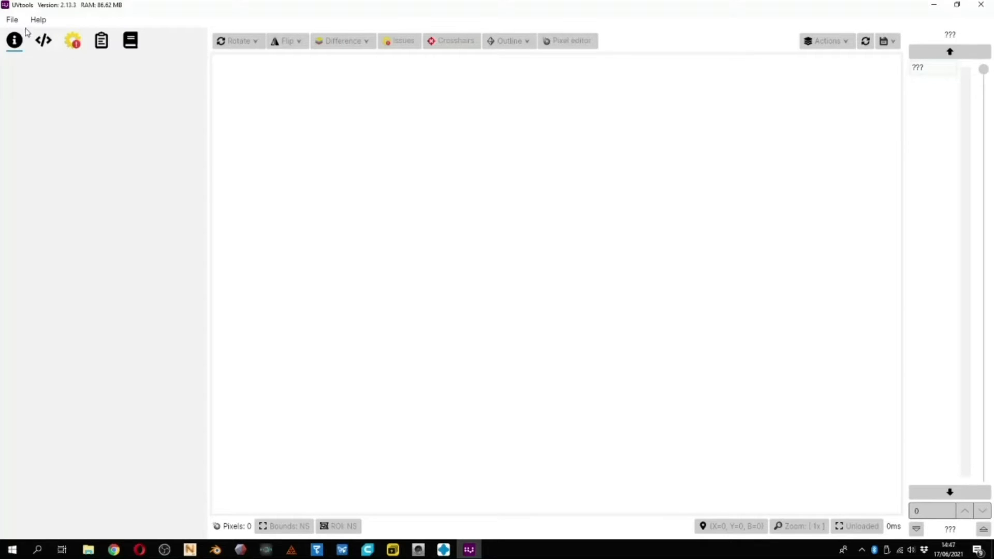
left_click(12, 19)
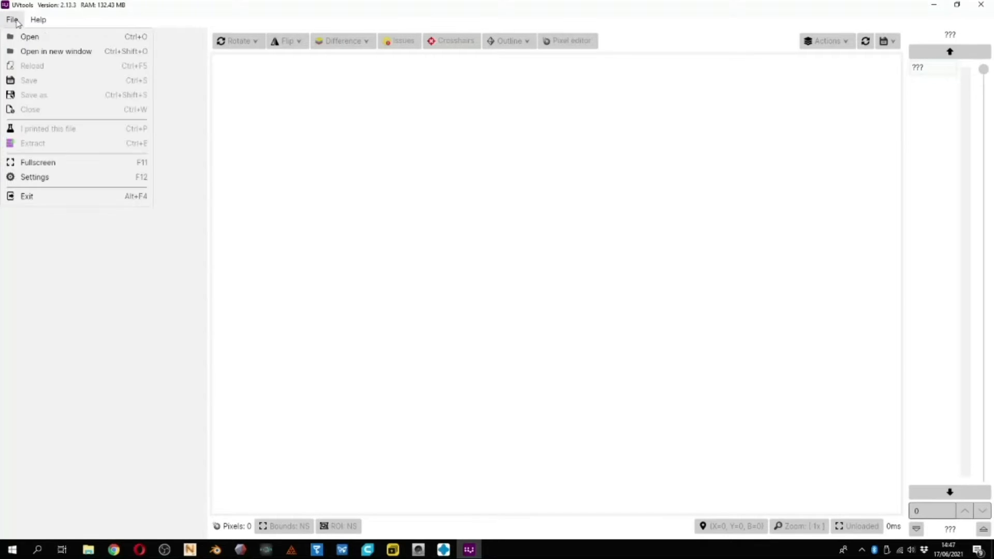
left_click(30, 37)
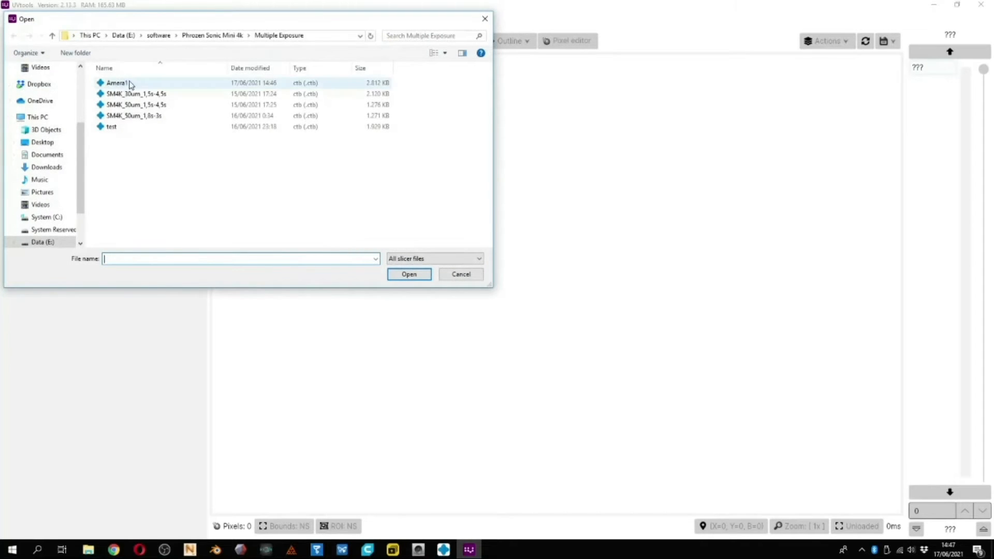
double_click(129, 85)
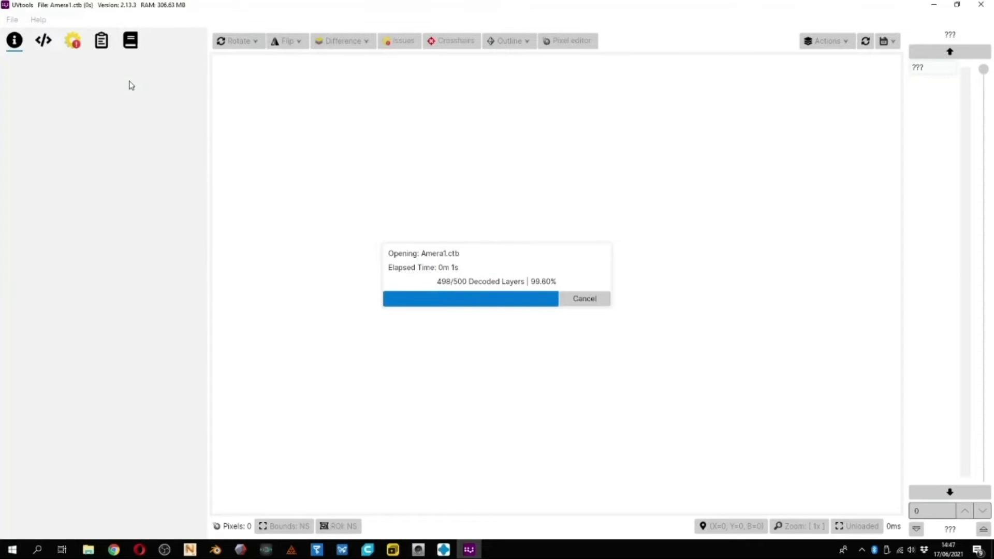
scroll(523, 283, "down", 5)
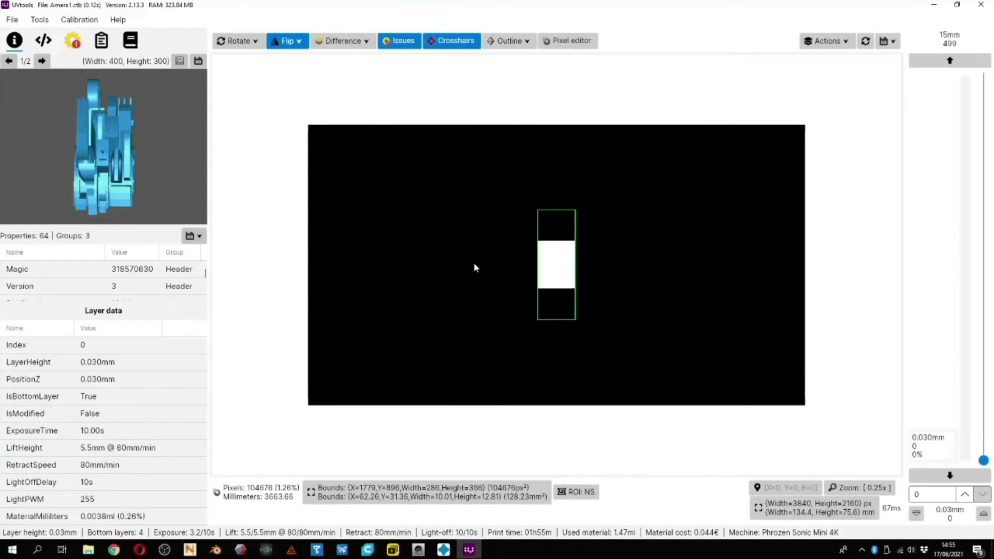
scroll(466, 263, "up", 1)
scroll(459, 275, "down", 1)
left_click(79, 20)
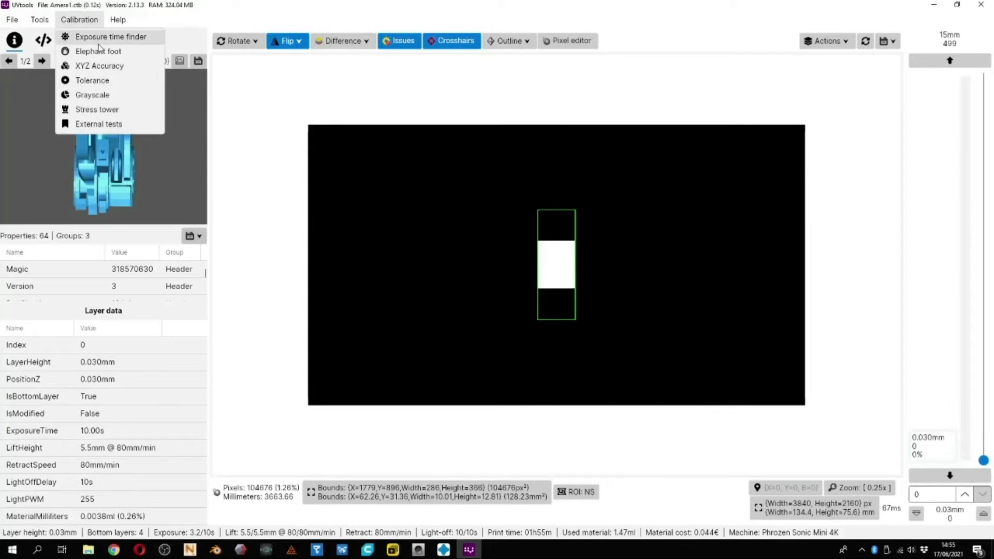
left_click(101, 40)
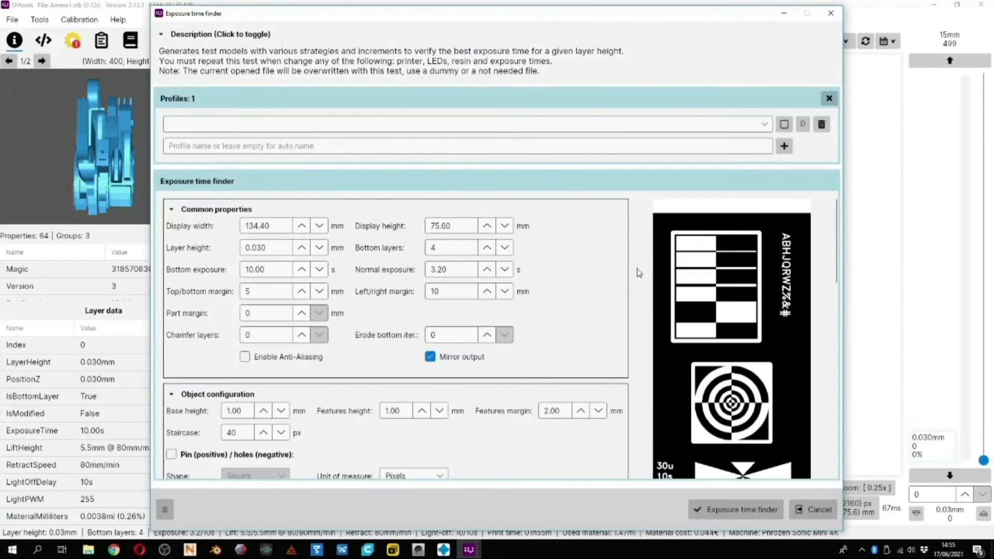
scroll(663, 253, "down", 3)
scroll(744, 238, "up", 3)
left_click(839, 19)
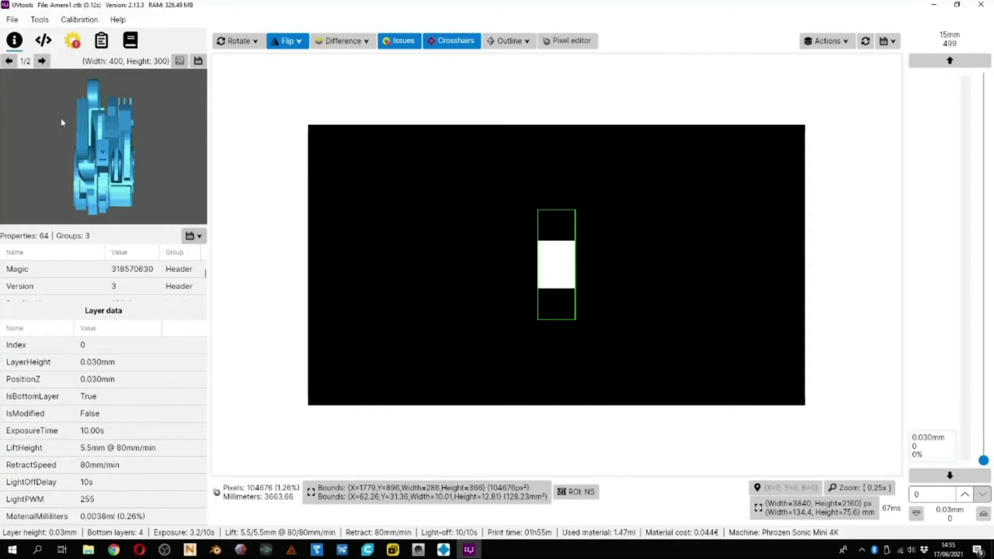
Open the Exposure time finder calibration and look over its common properties and object configuration.
left_click(76, 20)
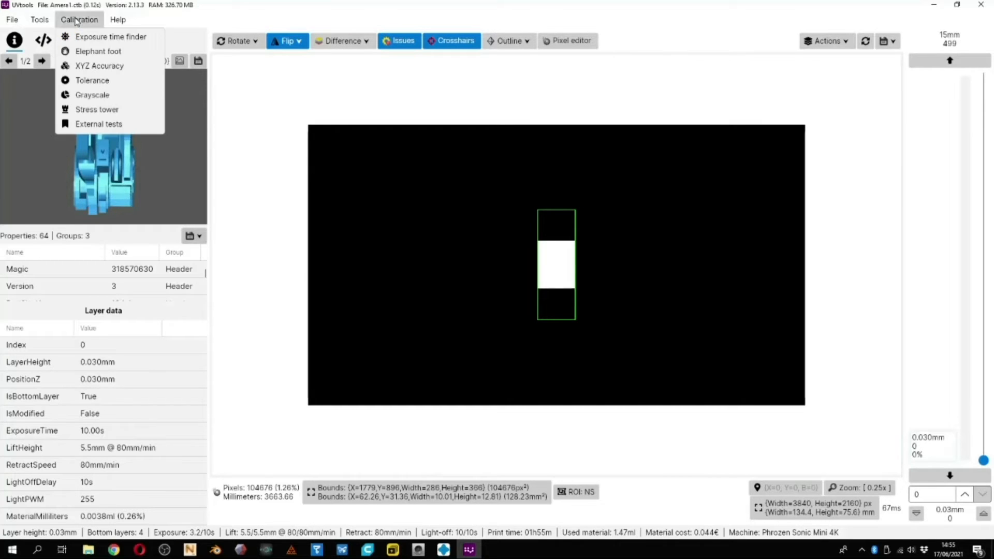
left_click(104, 38)
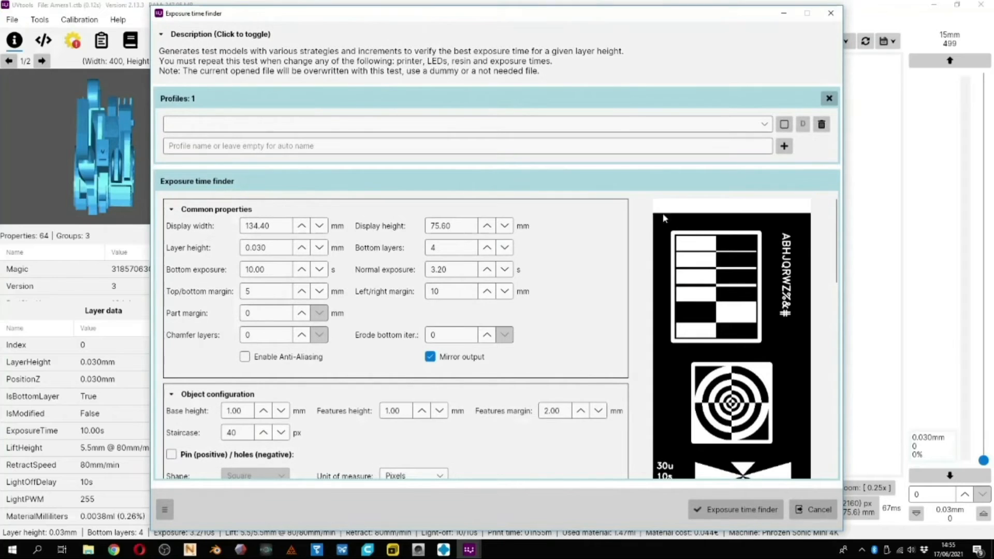
scroll(641, 234, "down", 5)
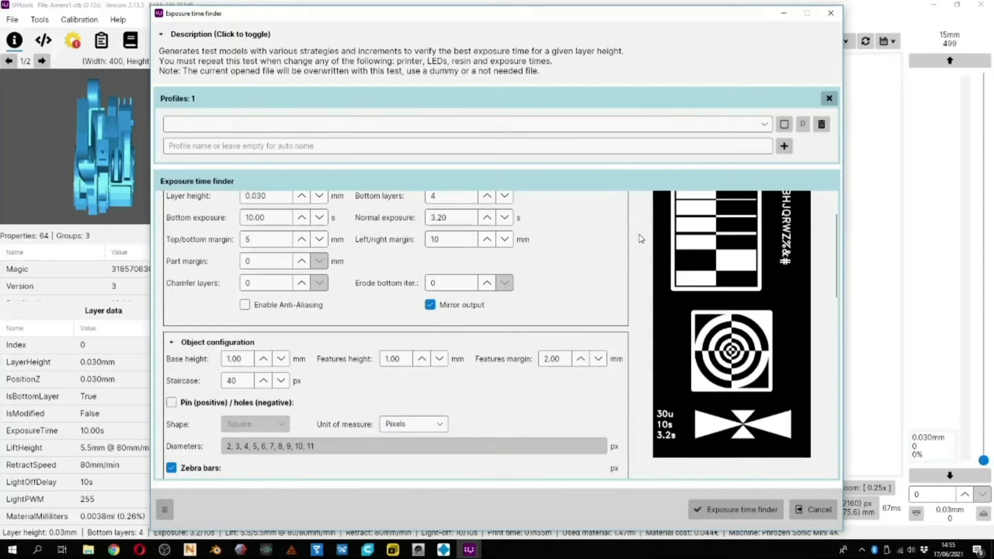
scroll(642, 238, "up", 5)
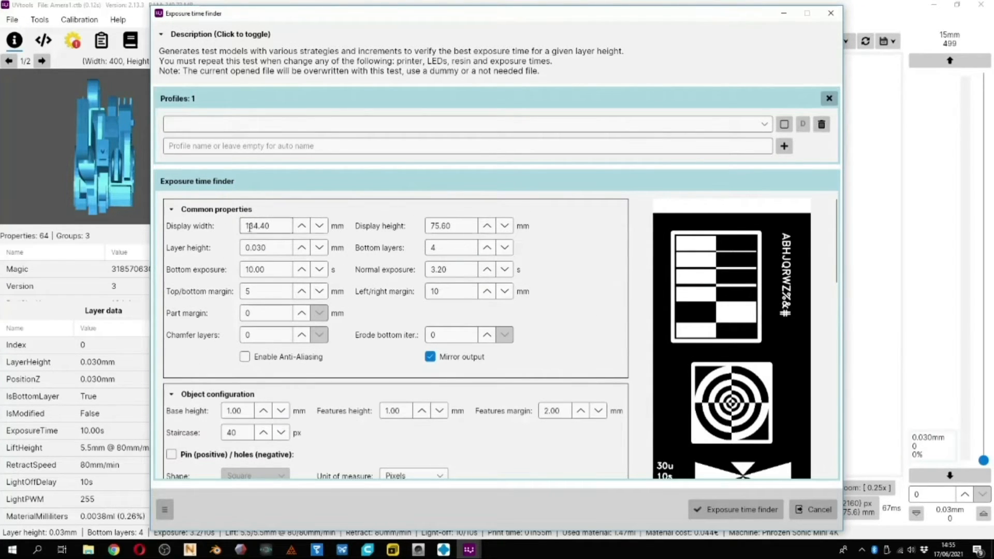
Check the display width and height of the exposure test and set its layer height to 0.050 mm.
left_click(461, 226)
left_click(278, 227)
left_click(275, 248)
scroll(502, 321, "down", 2)
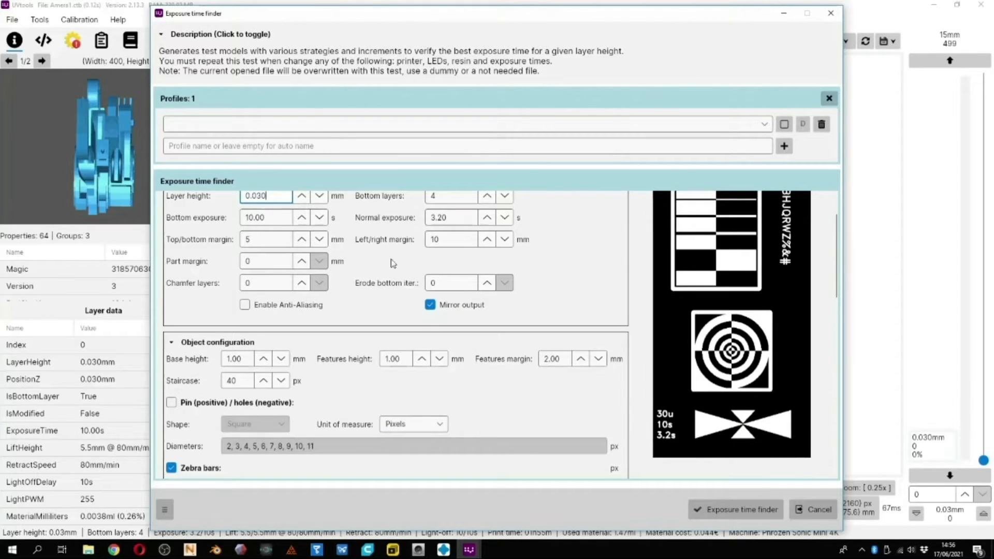
left_click(301, 197)
left_click(301, 196)
scroll(623, 315, "up", 2)
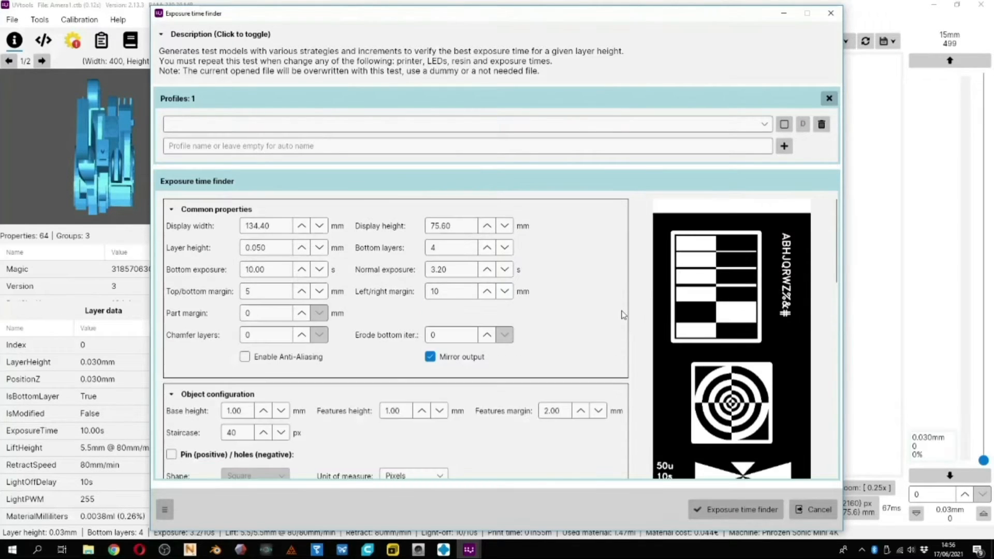
Set the bottom exposure to 30 s and the part margin to 2 mm.
left_click(276, 247)
key("Tab")
type("30")
left_click(261, 291)
left_click(264, 313)
left_click(303, 314)
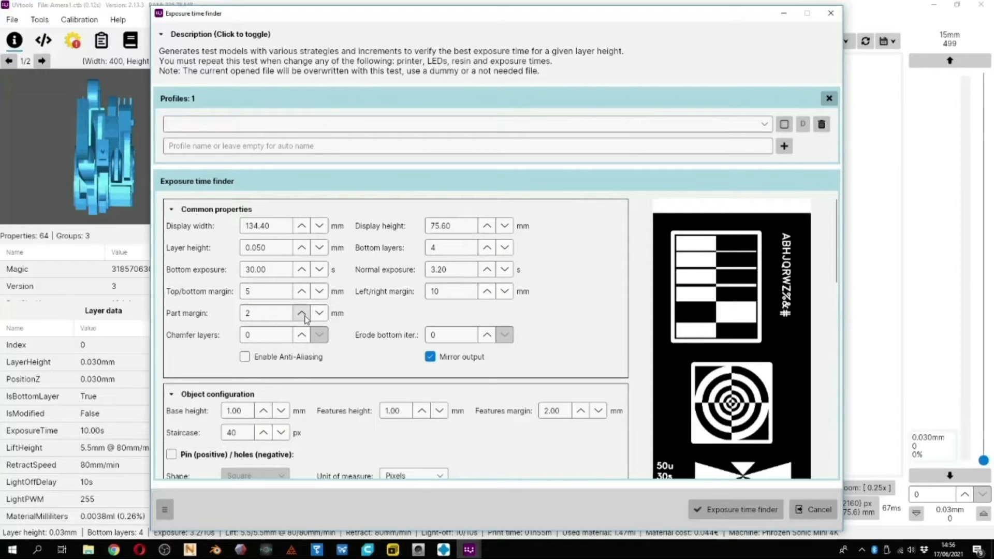
Set the number of bottom layers to 3 and the normal exposure to 1.5 s.
left_click(461, 249)
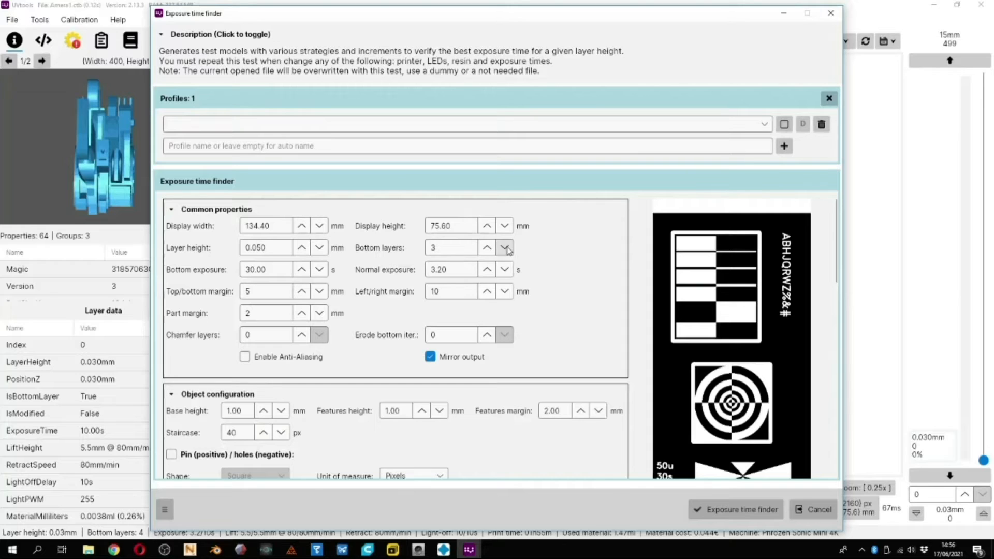
left_click(466, 270)
double_click(463, 269)
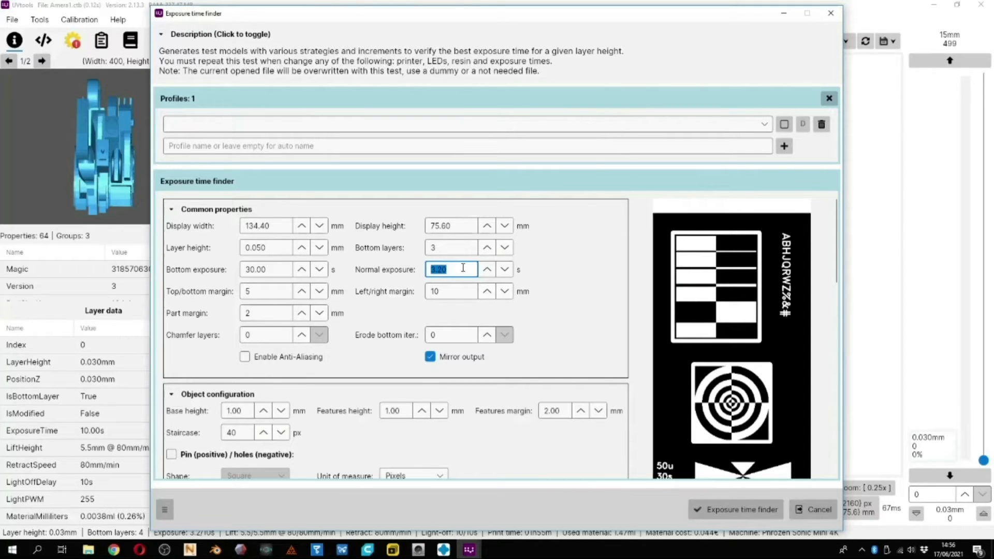
type("1.5")
left_click(459, 291)
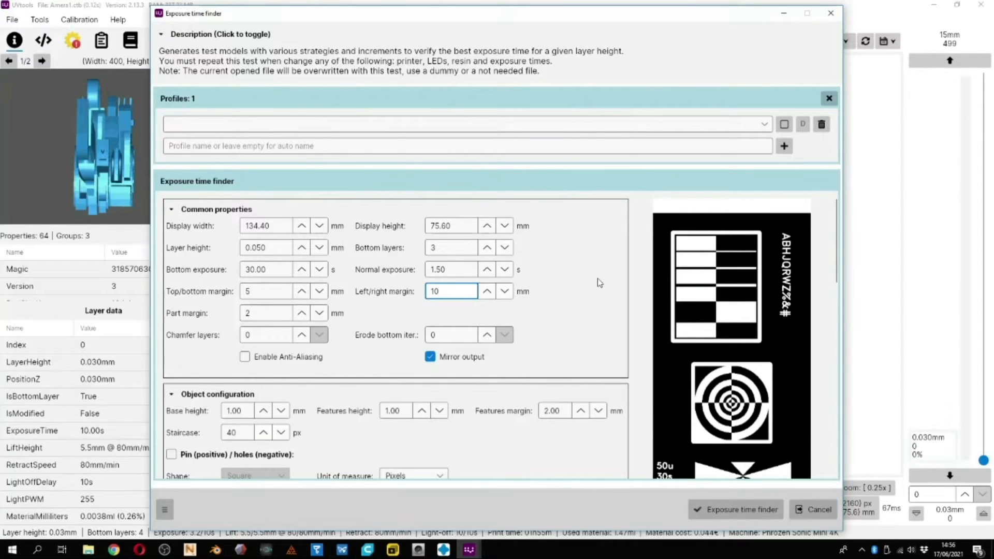
scroll(600, 283, "down", 3)
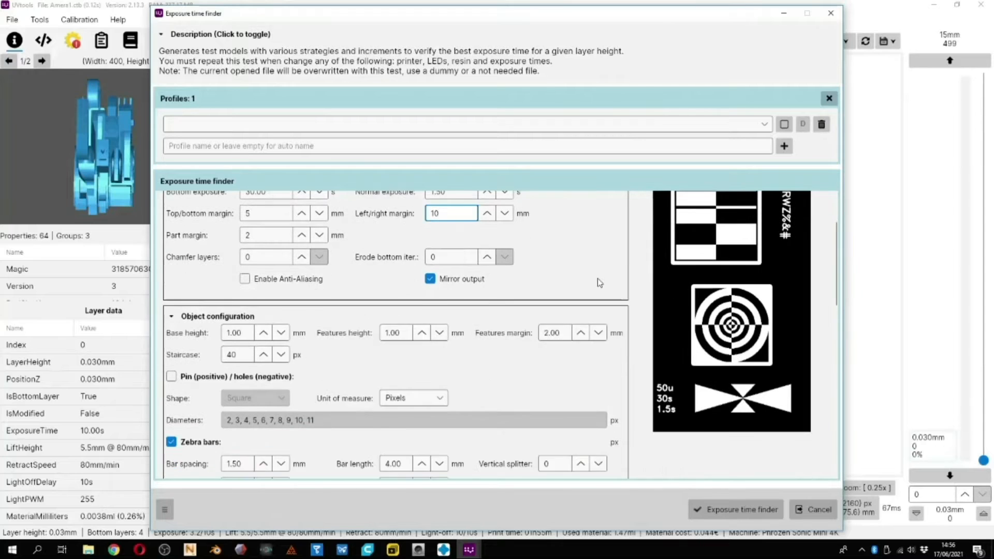
scroll(600, 283, "up", 1)
scroll(599, 282, "down", 2)
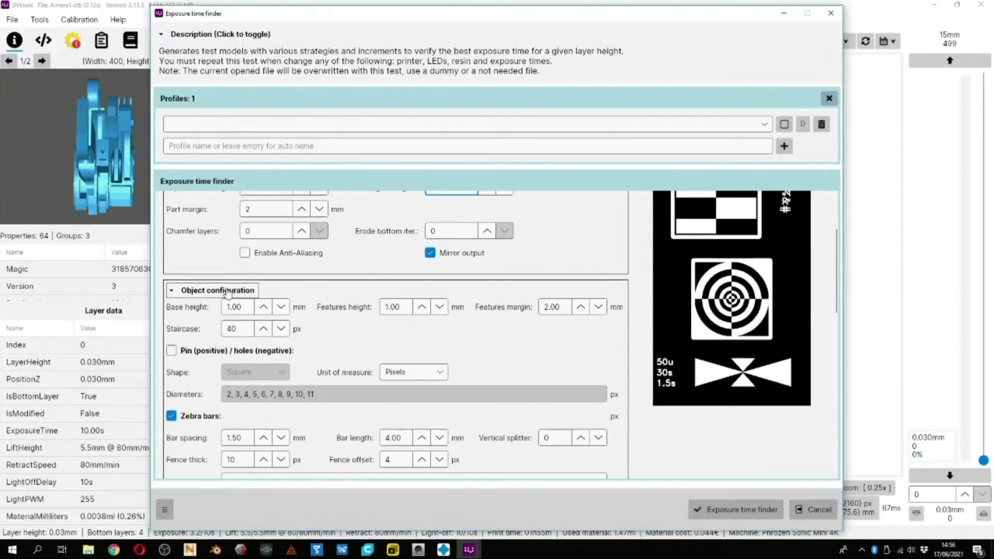
scroll(609, 331, "up", 4)
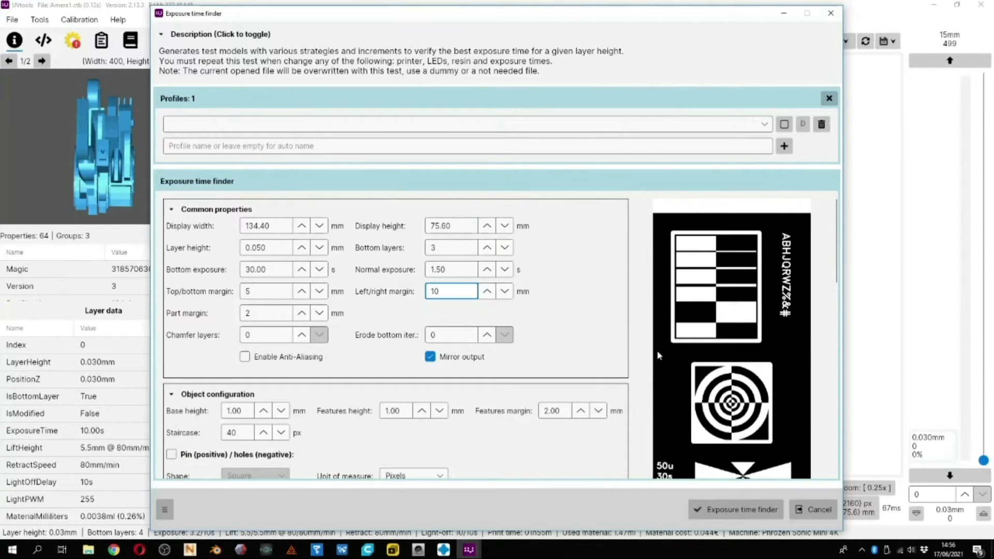
Set the base height of the test object to 0.30 mm and the features height to 0.60 mm.
scroll(651, 350, "down", 5)
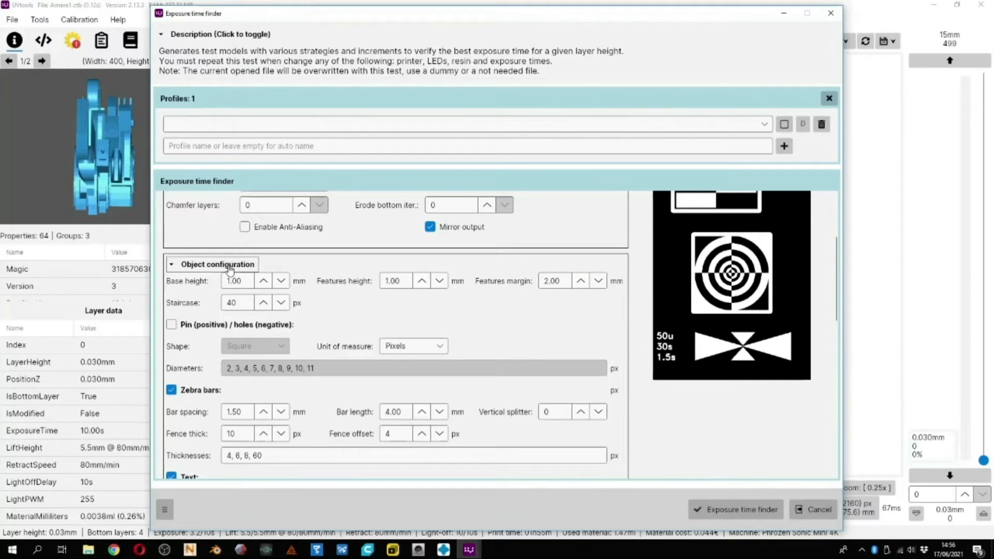
scroll(644, 283, "up", 5)
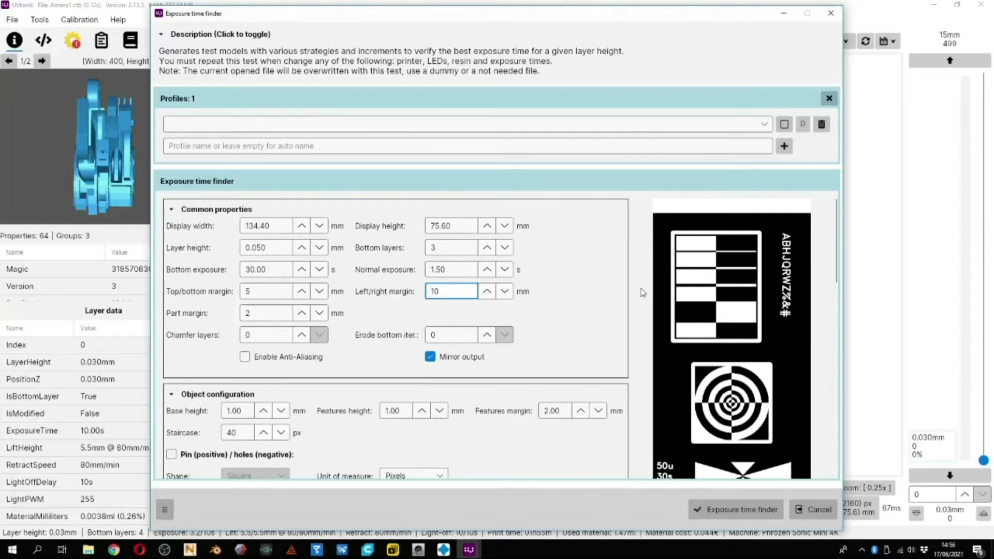
scroll(643, 292, "down", 3)
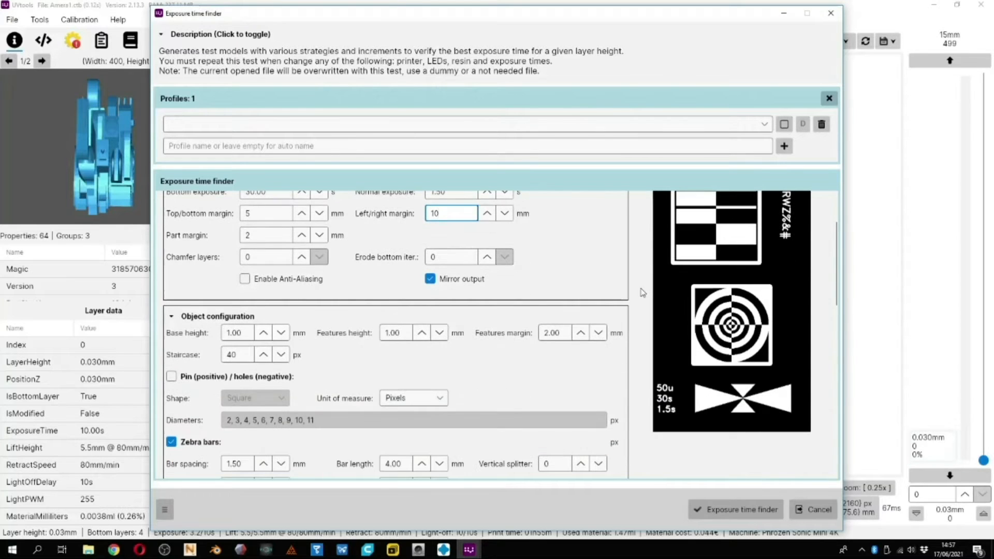
scroll(643, 293, "down", 2)
scroll(643, 292, "up", 4)
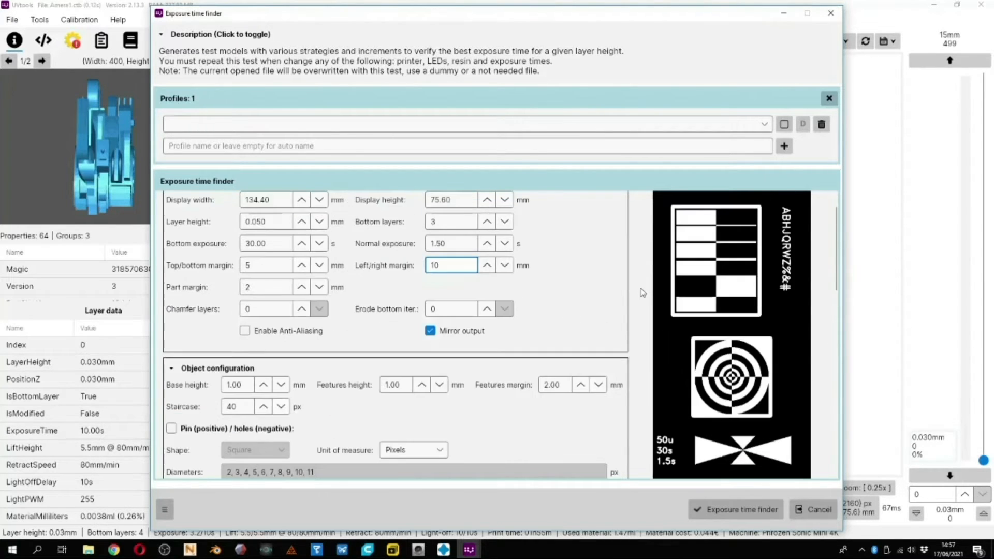
scroll(643, 293, "up", 1)
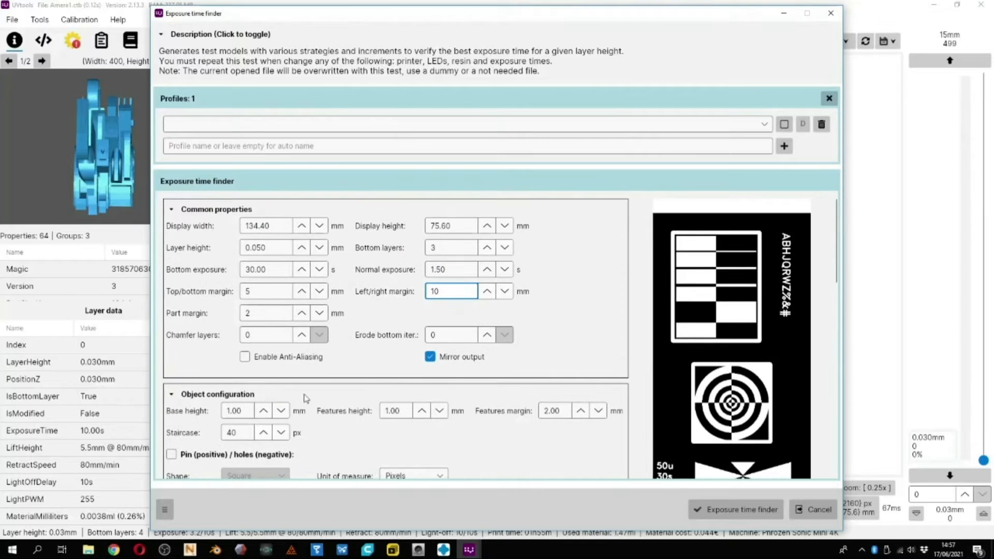
left_click_drag(245, 412, 184, 412)
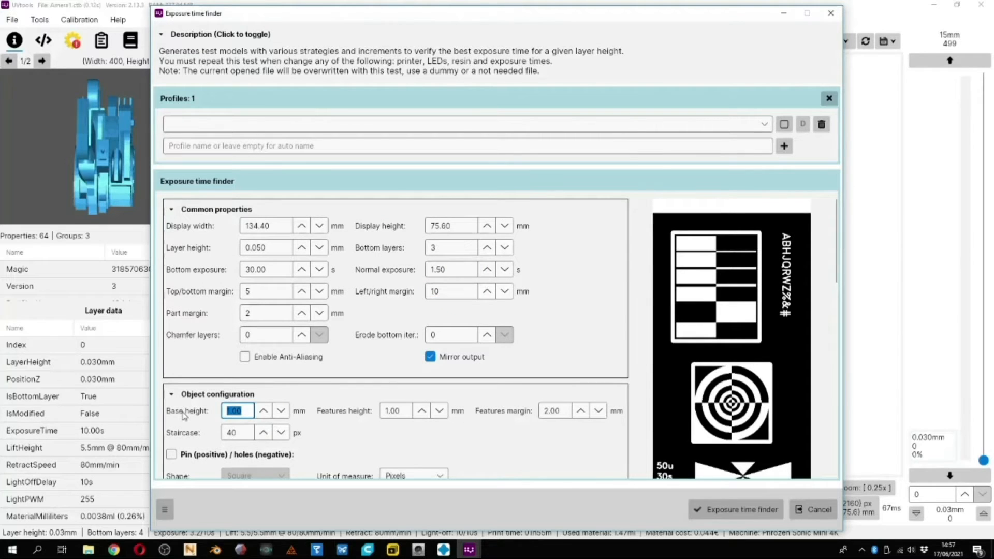
type("0.3")
left_click(403, 412)
left_click_drag(403, 413, 371, 414)
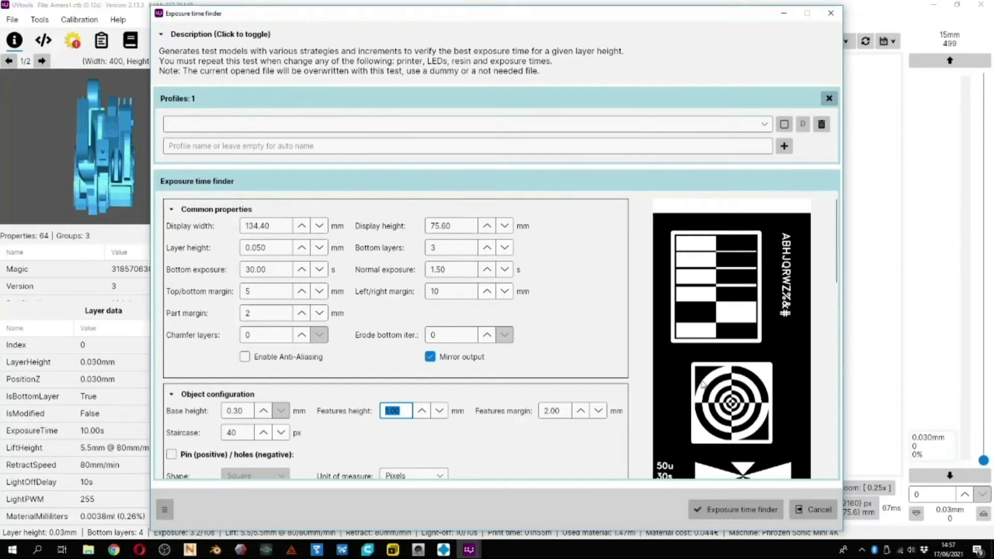
type("0.6")
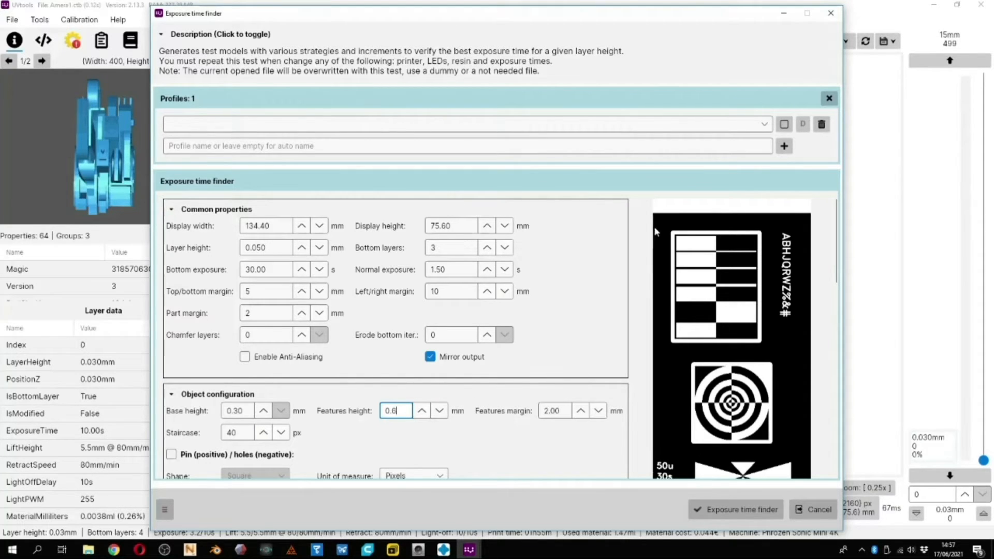
Reduce the features margin to 1.00 mm and set the staircase to 60 px.
left_click(598, 410)
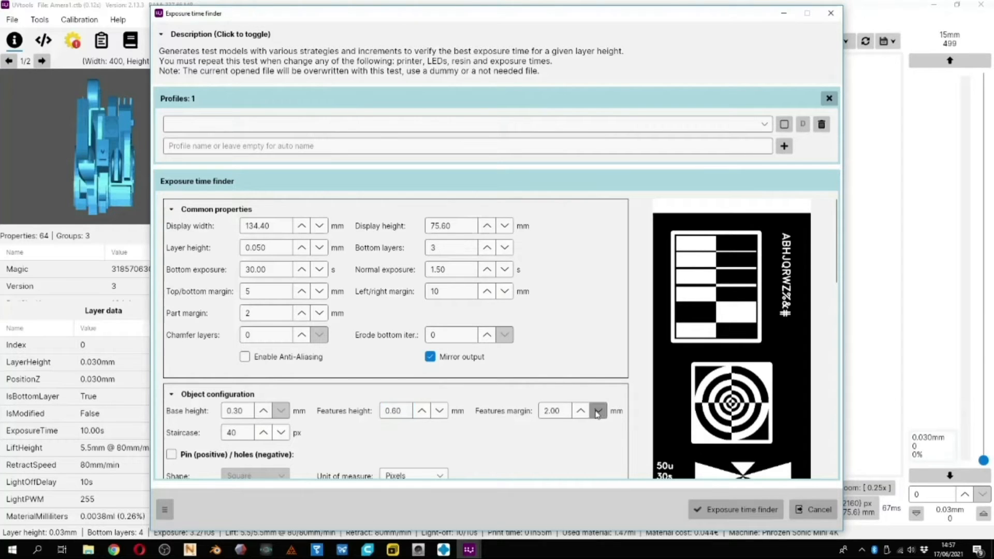
left_click(598, 412)
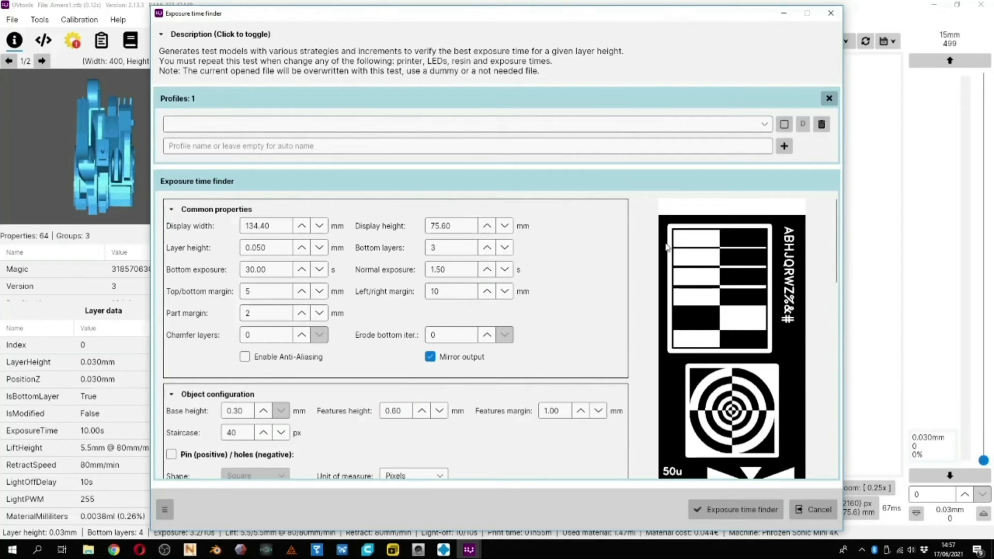
double_click(233, 432)
type("0")
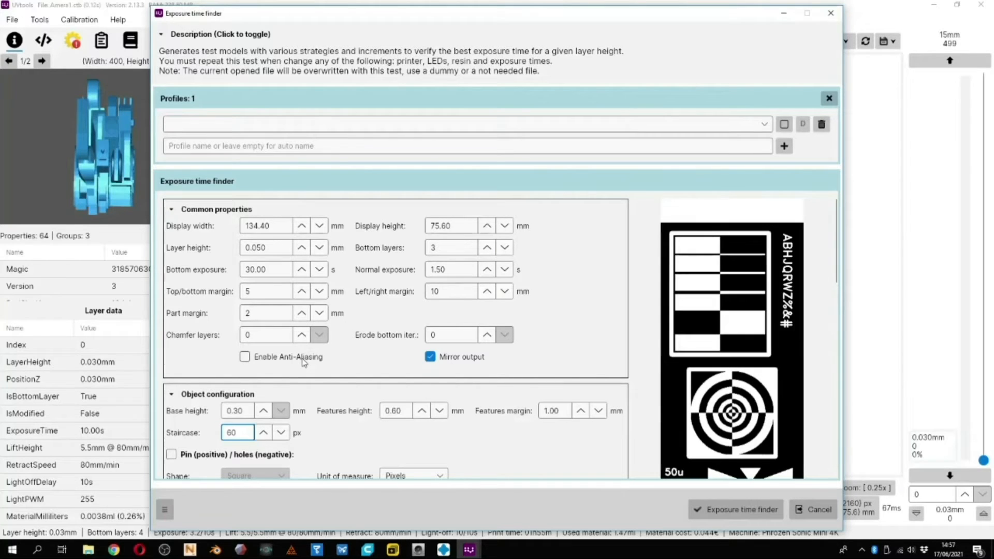
Toggle the positive pins and negative holes feature on and off to compare the test preview.
scroll(633, 369, "down", 3)
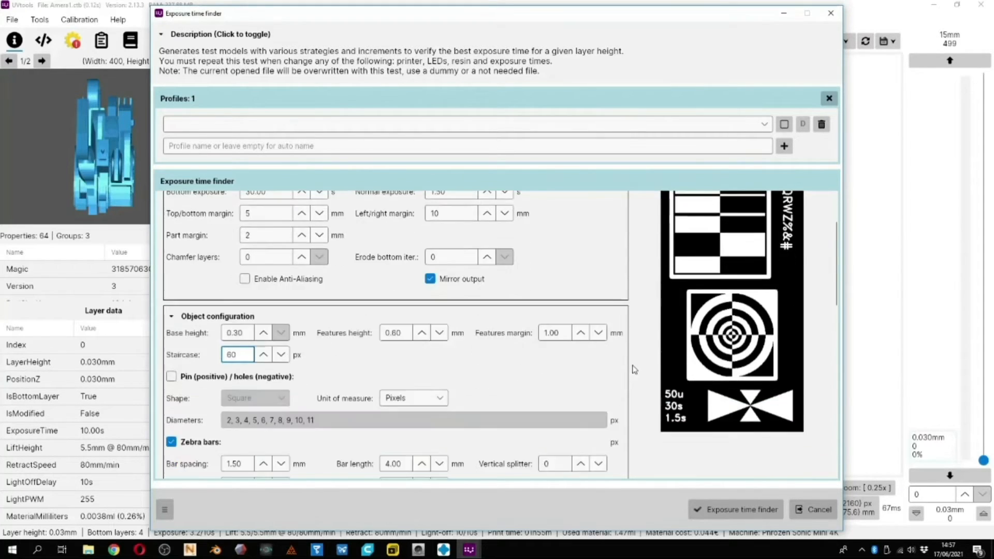
scroll(207, 383, "up", 2)
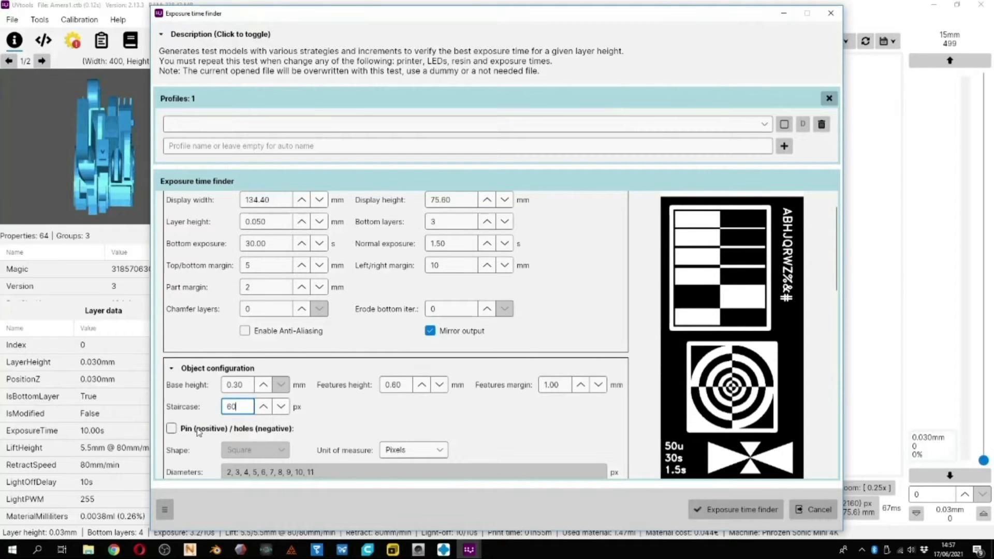
left_click(172, 429)
left_click(172, 429)
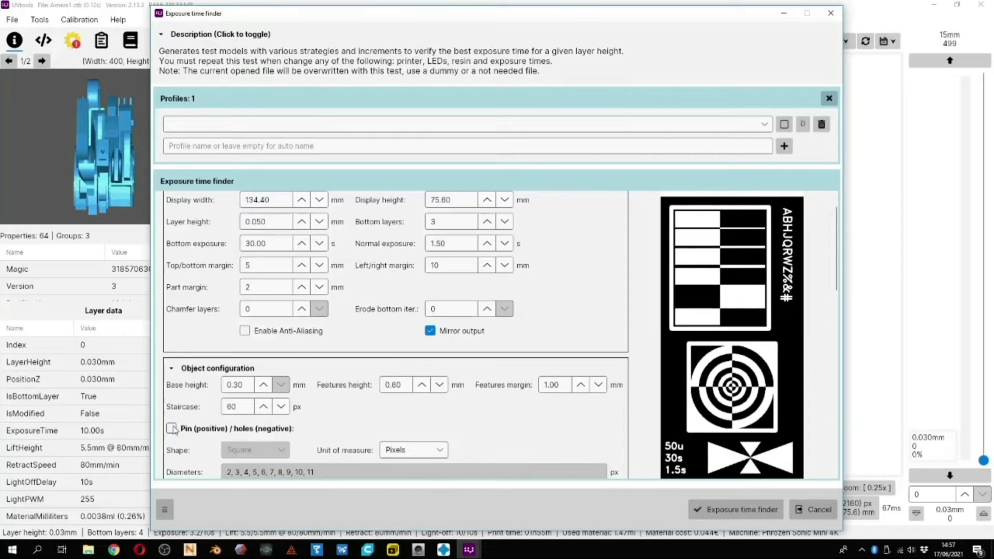
left_click(172, 429)
left_click(172, 429)
Disable the zebra bars and enable them again to see which part of the test preview they control.
scroll(570, 383, "down", 3)
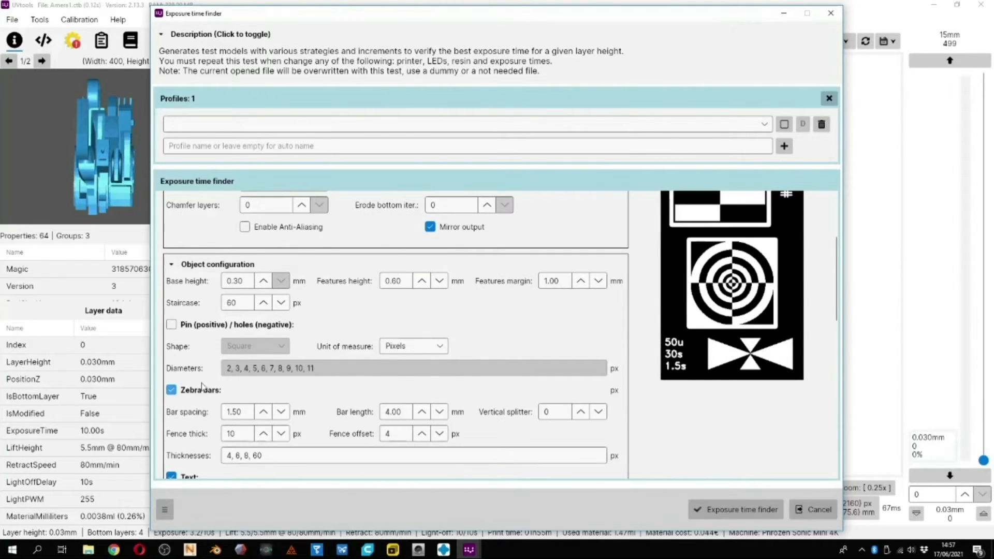
scroll(678, 212, "up", 3)
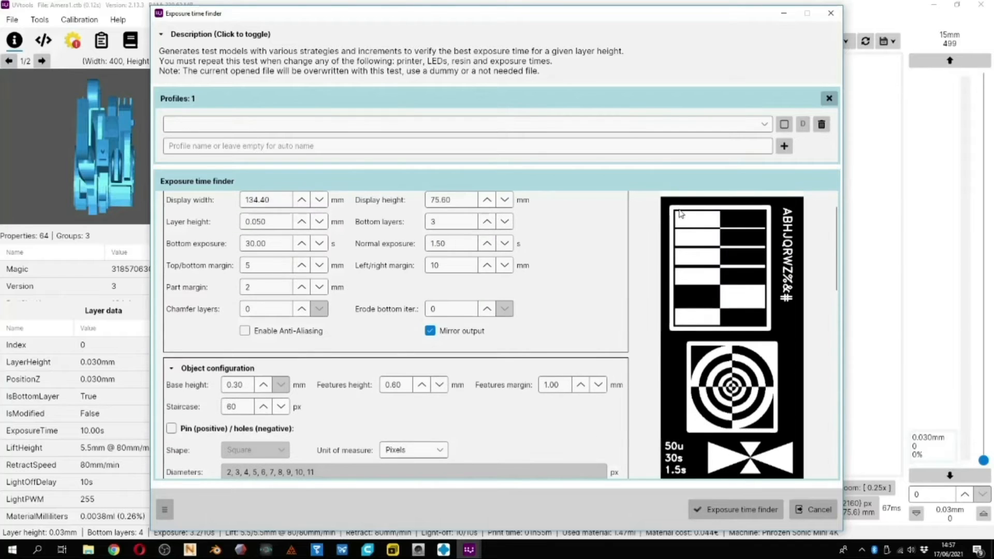
scroll(751, 233, "down", 2)
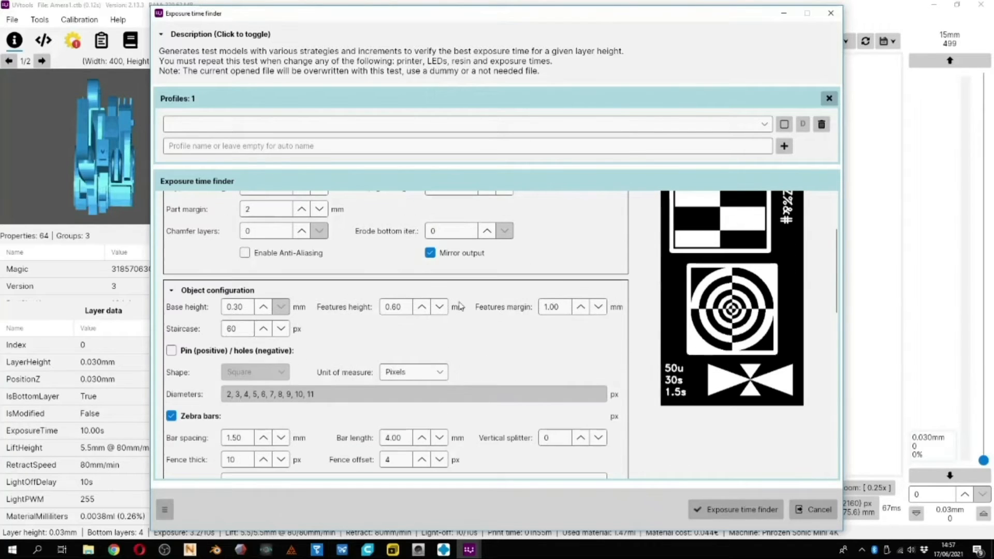
scroll(407, 357, "up", 2)
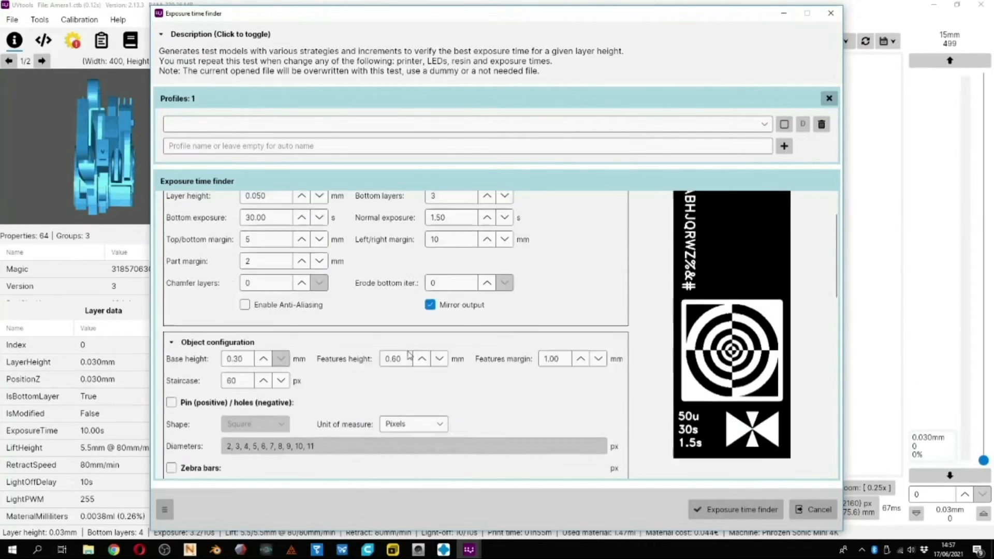
scroll(408, 357, "down", 2)
left_click(172, 391)
scroll(629, 371, "up", 4)
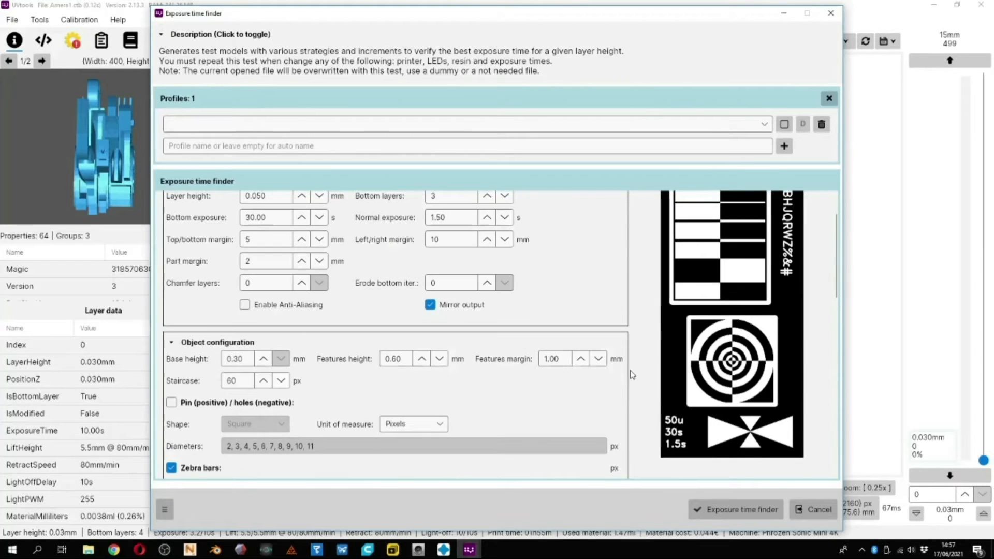
Set the zebra bar length to 3.00 mm and append 10, 20 and 30 px to the bar thicknesses.
scroll(629, 371, "down", 2)
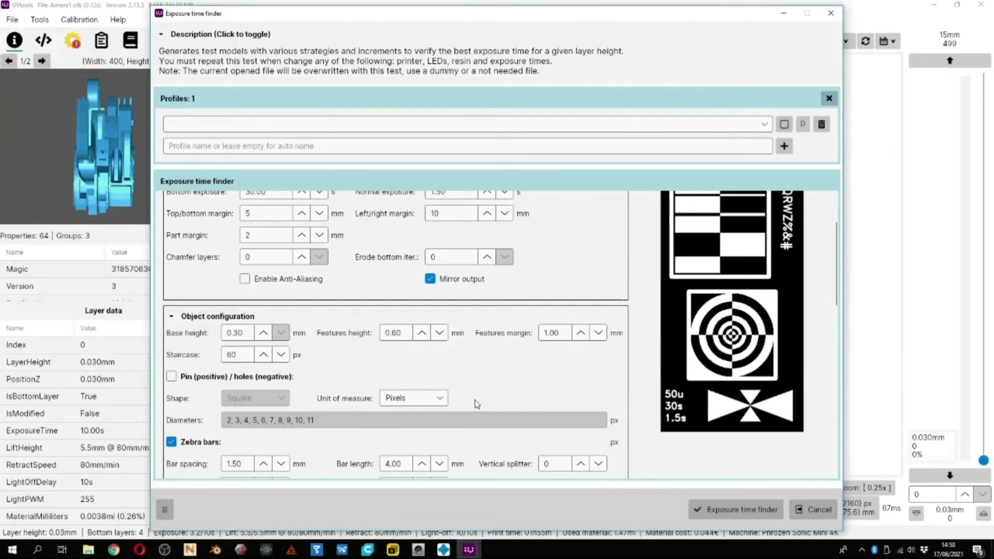
left_click(439, 464)
scroll(621, 335, "up", 3)
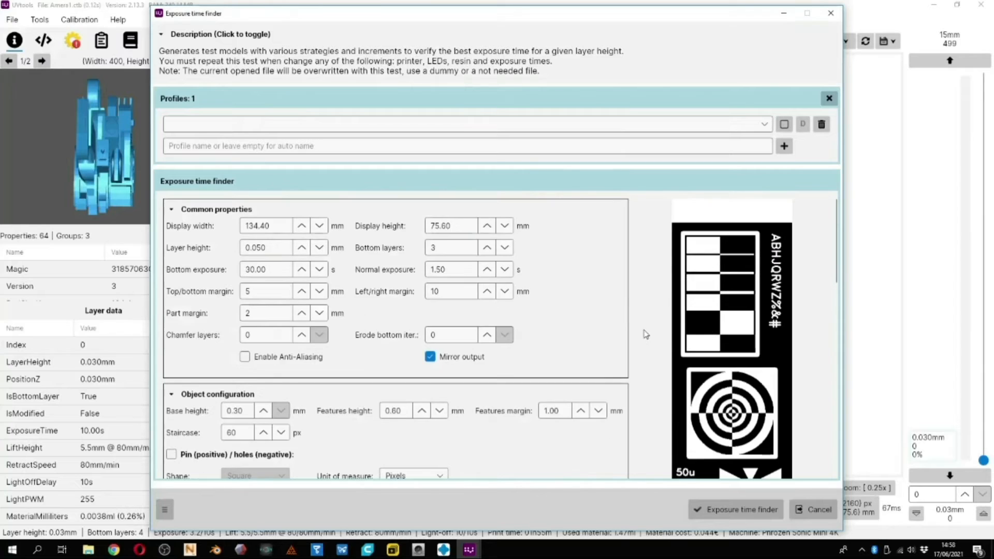
scroll(647, 335, "down", 5)
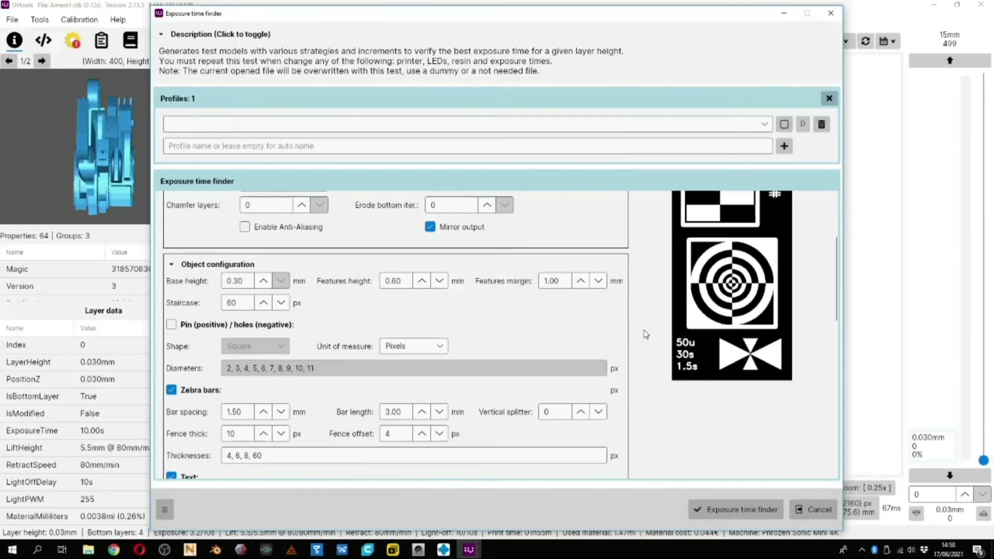
left_click(353, 455)
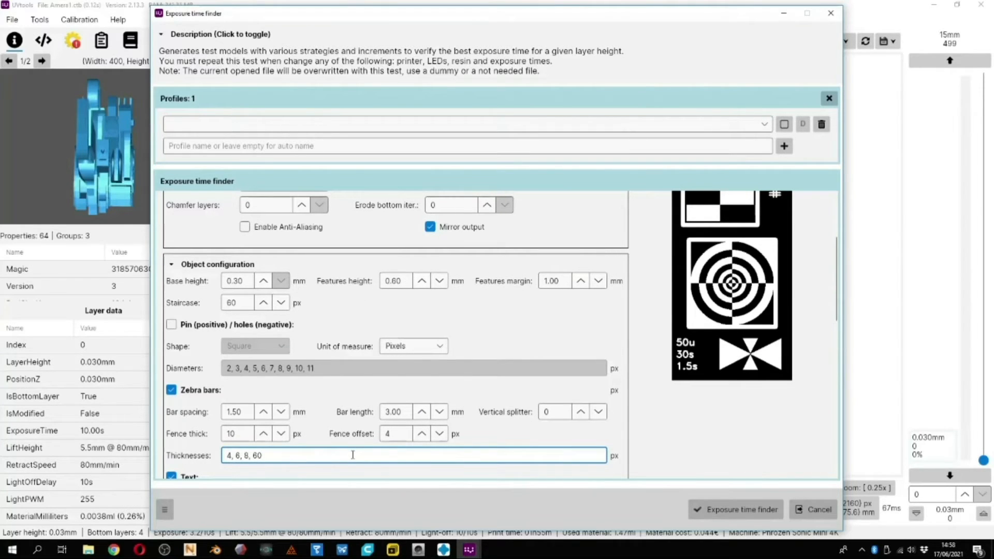
type(", 10, 2")
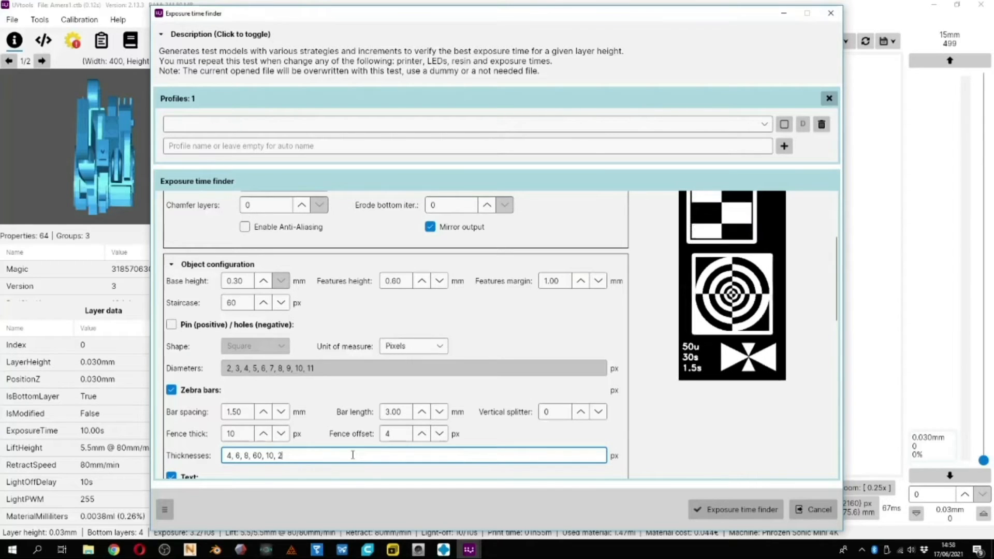
type("0, 30")
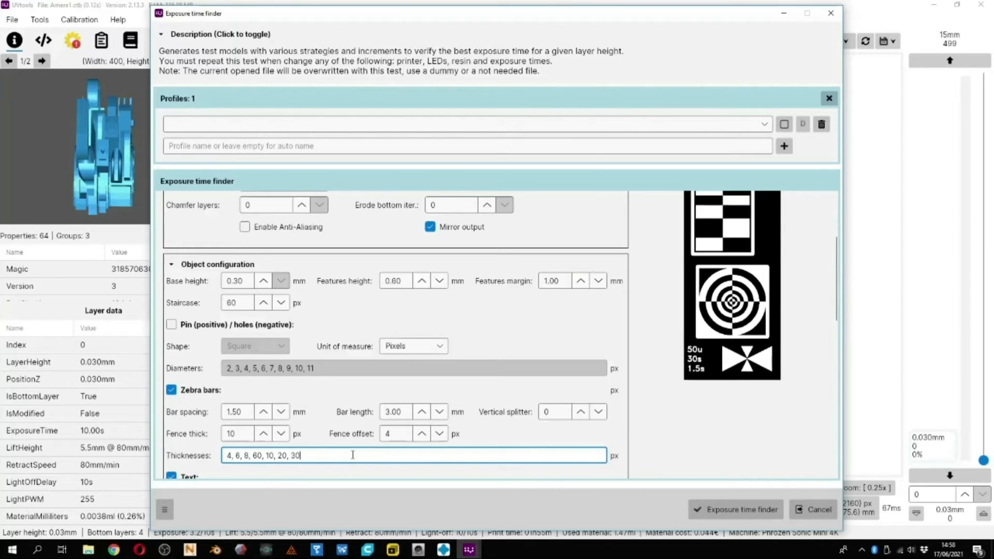
scroll(645, 426, "up", 3)
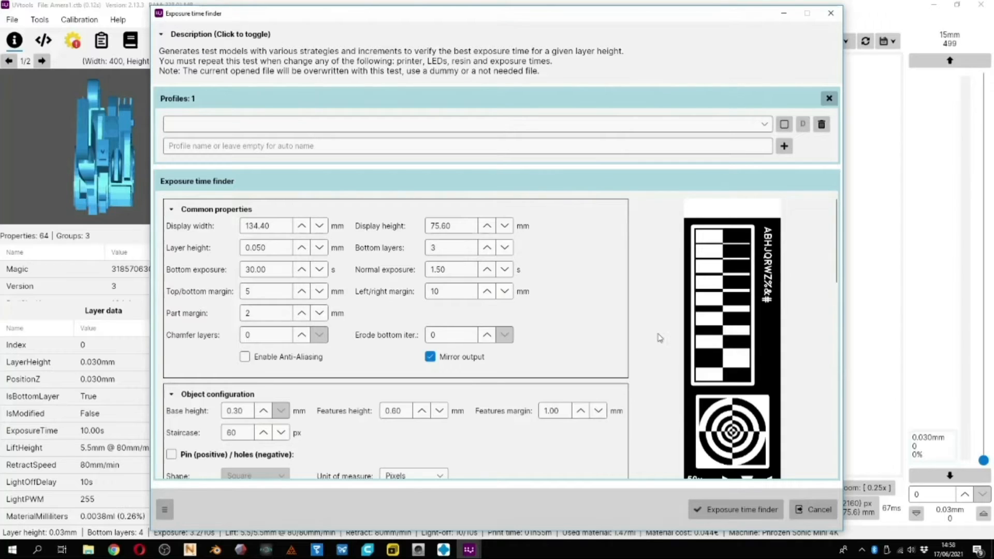
Look over the fonts available for the test text and check the text in the preview.
scroll(656, 337, "down", 3)
scroll(656, 337, "down", 3)
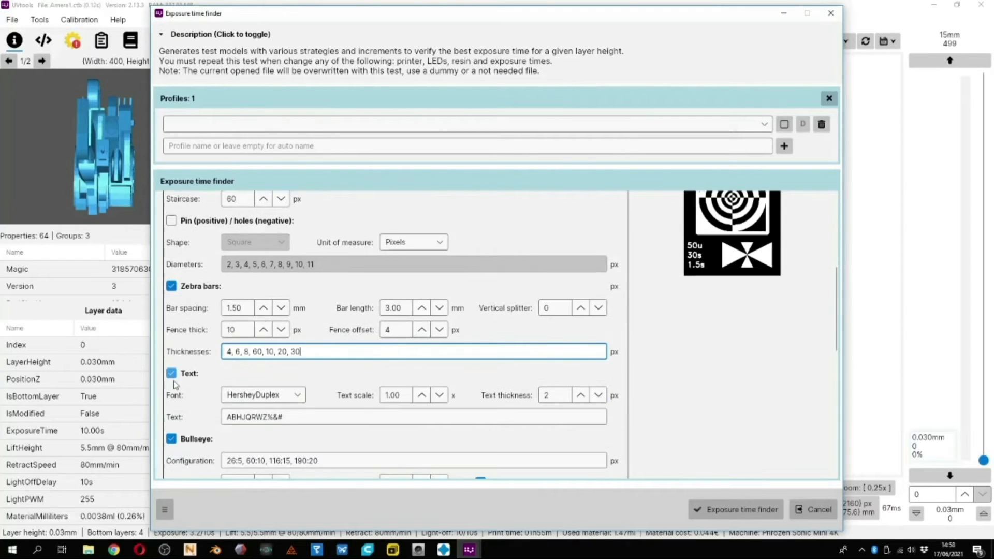
left_click(300, 397)
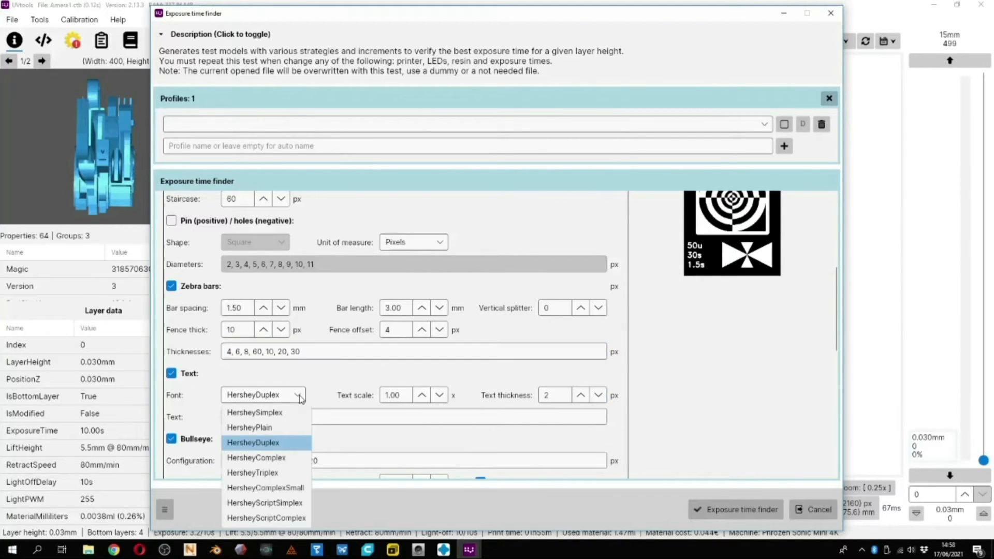
left_click(300, 396)
scroll(466, 378, "up", 6)
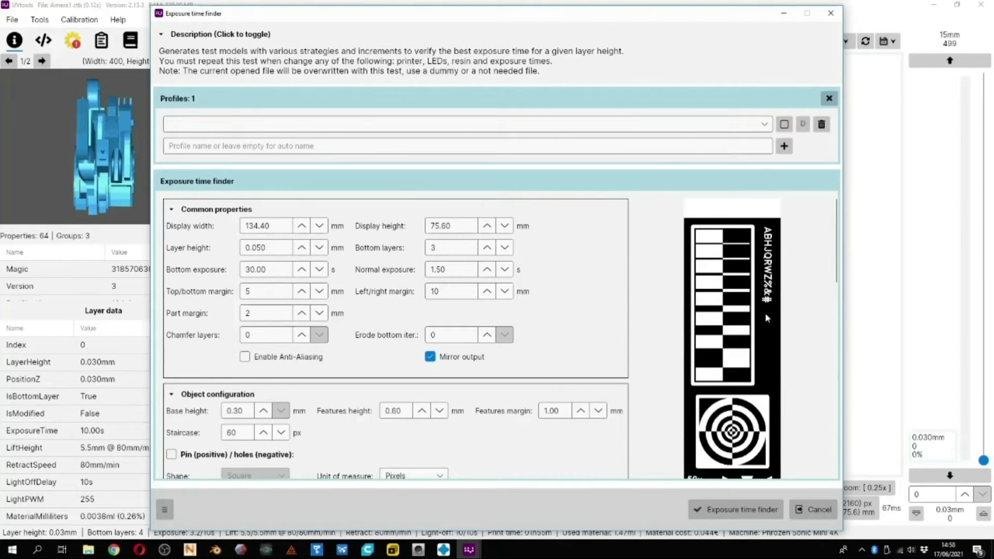
Set the scale of the test text to 2.00 and check its size in the preview.
scroll(510, 348, "down", 2)
scroll(419, 409, "down", 2)
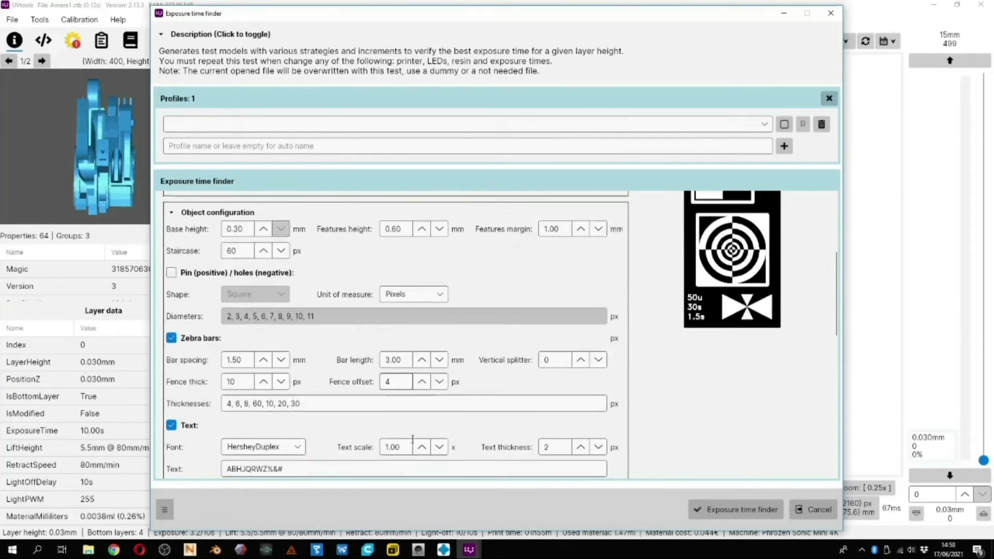
left_click(421, 422)
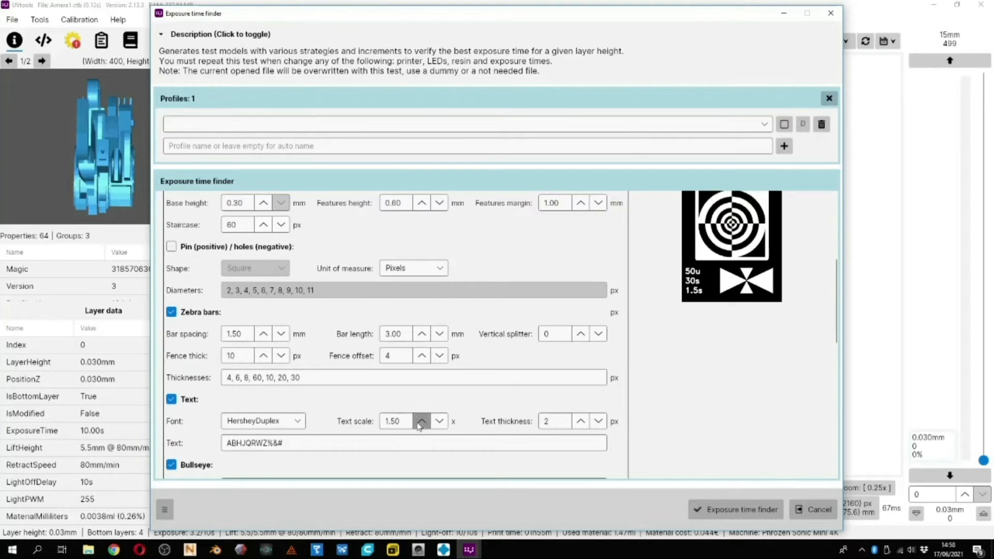
left_click(421, 422)
scroll(649, 399, "up", 1)
scroll(649, 399, "down", 2)
left_click(580, 395)
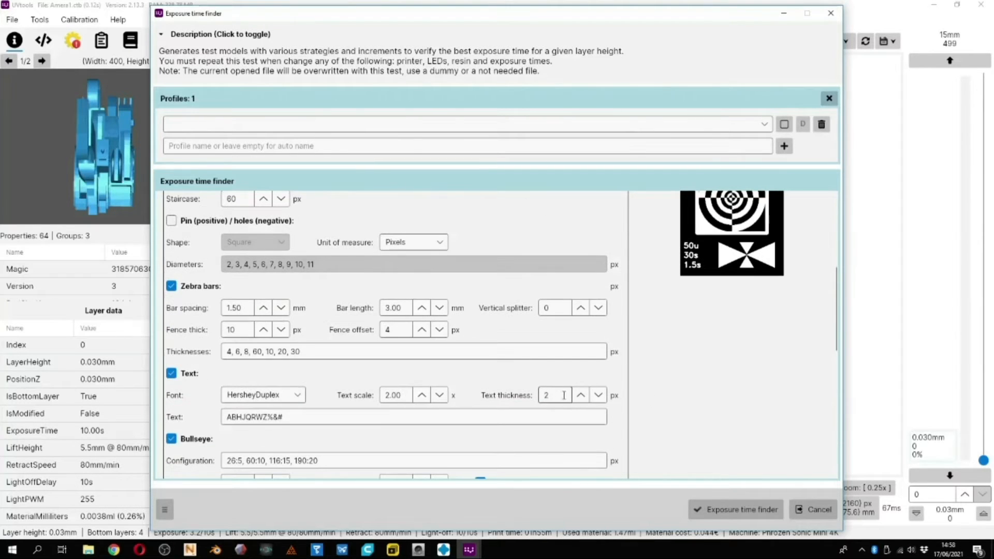
scroll(660, 368, "up", 4)
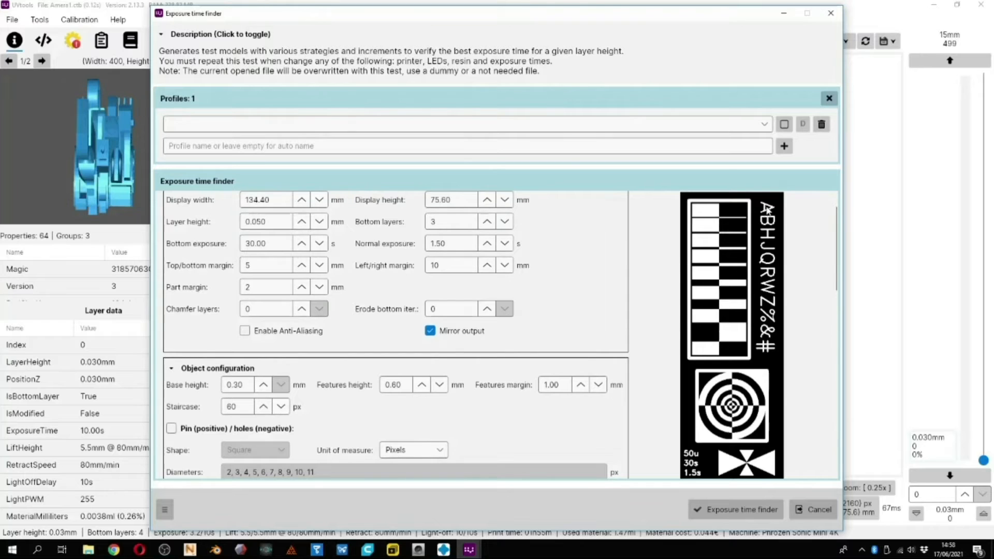
Replace the test text with "0===8" and check it in the preview.
scroll(626, 328, "down", 4)
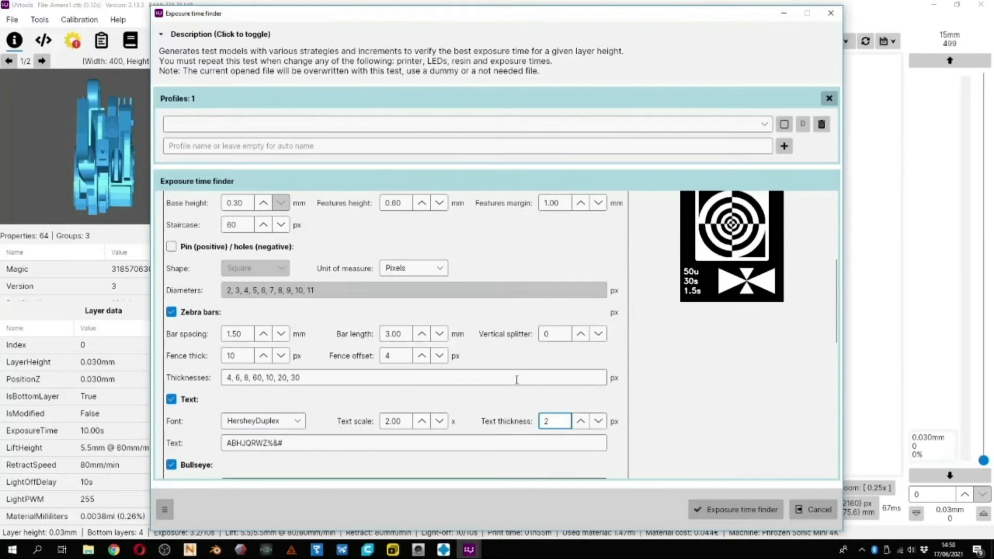
left_click_drag(296, 443, 173, 447)
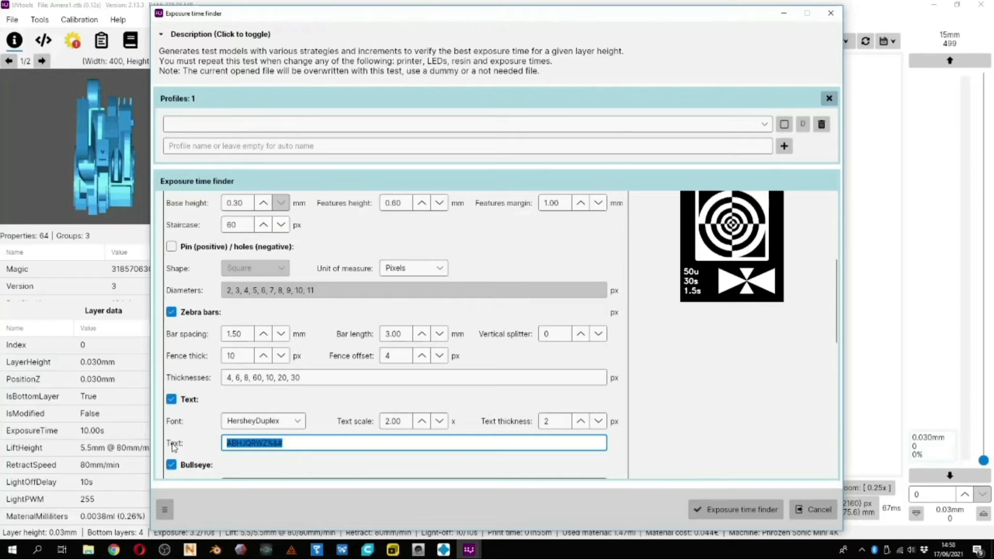
type("0===8")
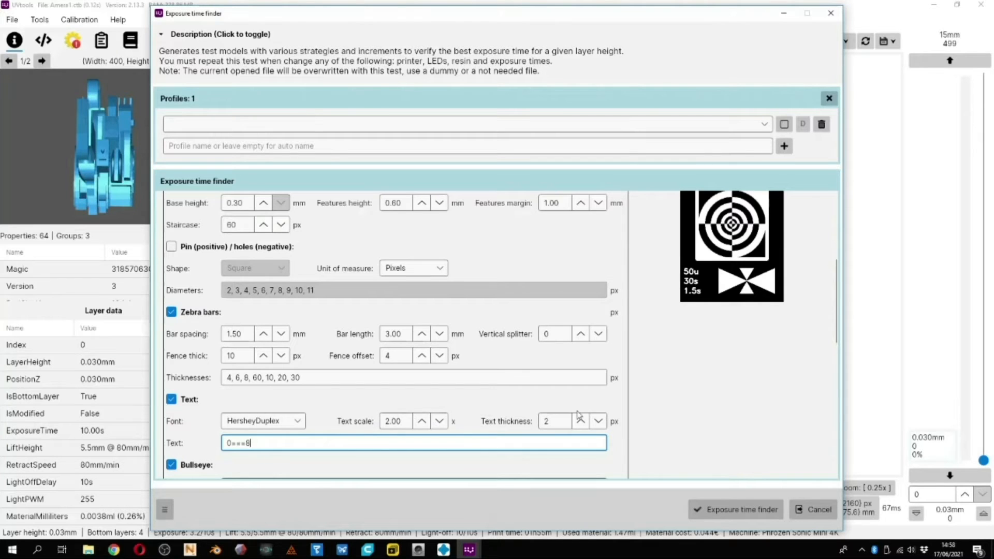
scroll(638, 377, "up", 5)
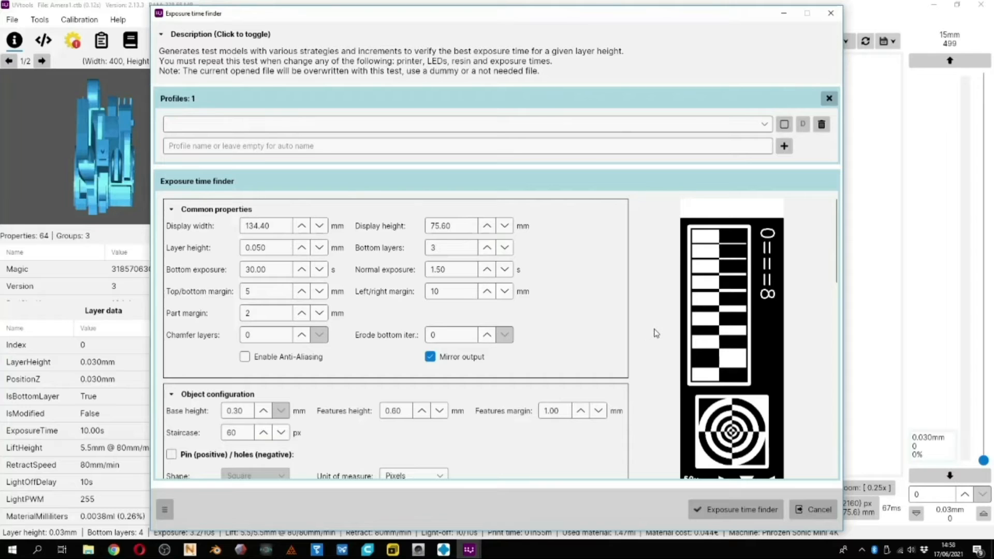
scroll(656, 333, "down", 3)
scroll(656, 333, "down", 3)
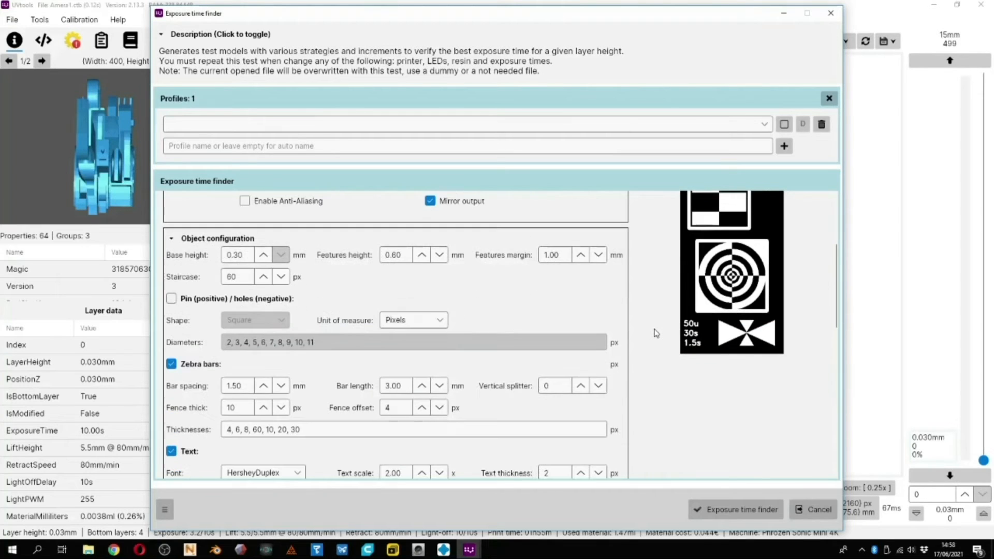
scroll(656, 333, "down", 1)
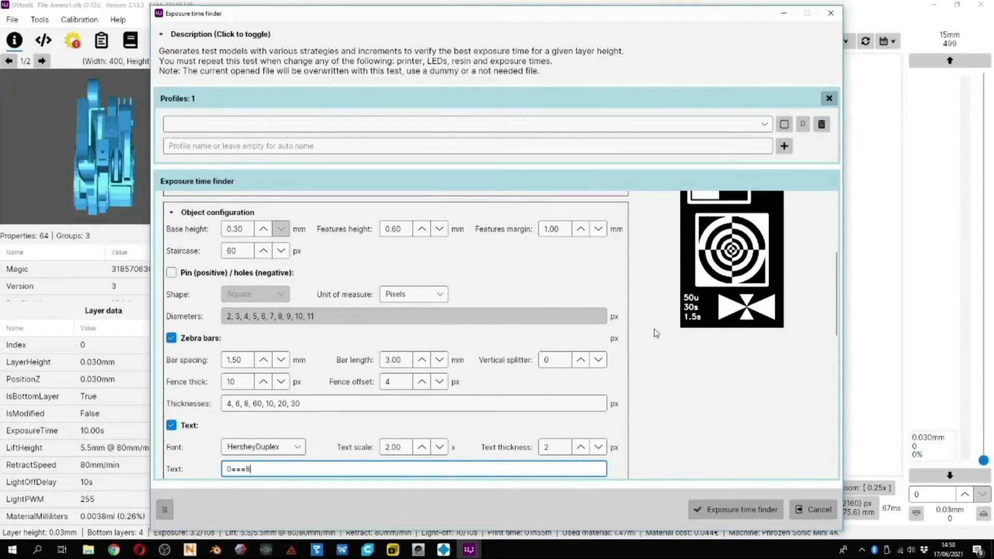
Disable the bullseye and enable it again to see which part of the test preview it controls.
scroll(644, 342, "down", 4)
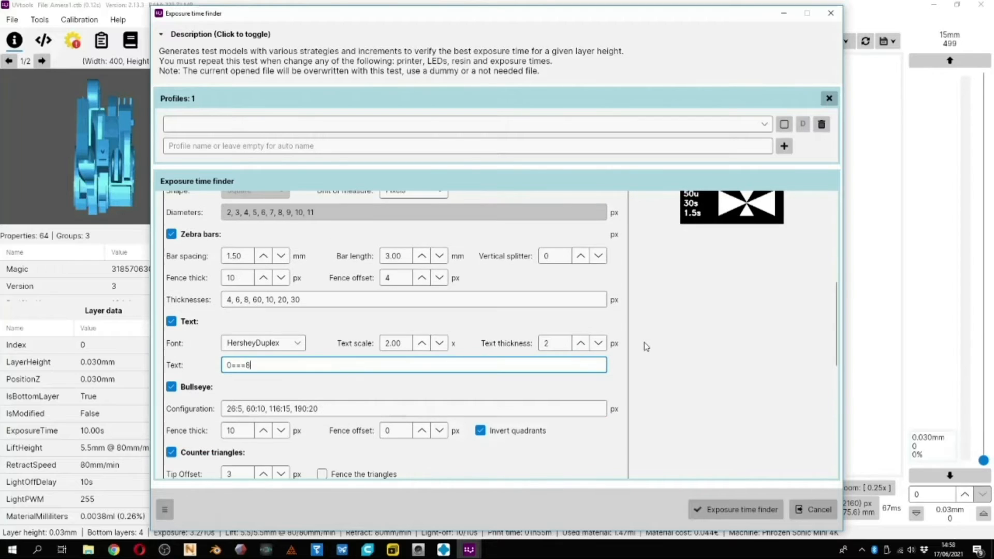
scroll(644, 343, "down", 2)
scroll(644, 343, "up", 2)
scroll(644, 343, "up", 1)
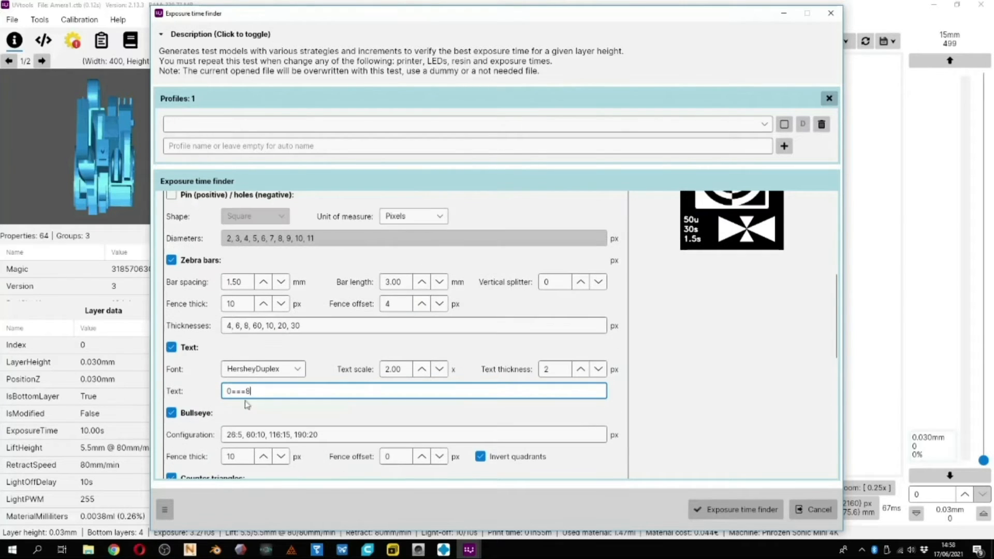
left_click(171, 413)
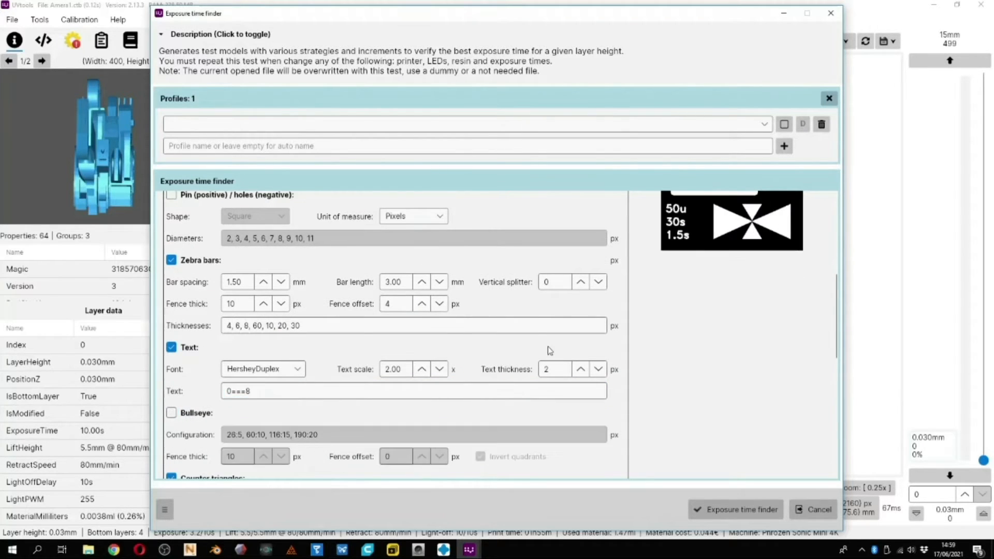
left_click(172, 465)
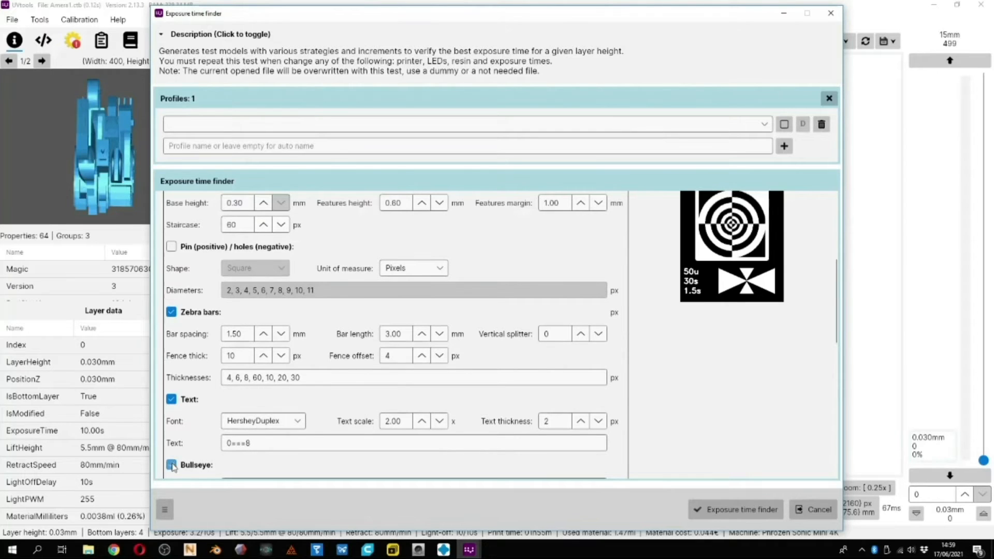
scroll(640, 312, "up", 2)
Replace the bullseye configuration with 180:10, 330:30 and check the rings in the preview.
scroll(641, 312, "down", 5)
left_click_drag(343, 434, 212, 439)
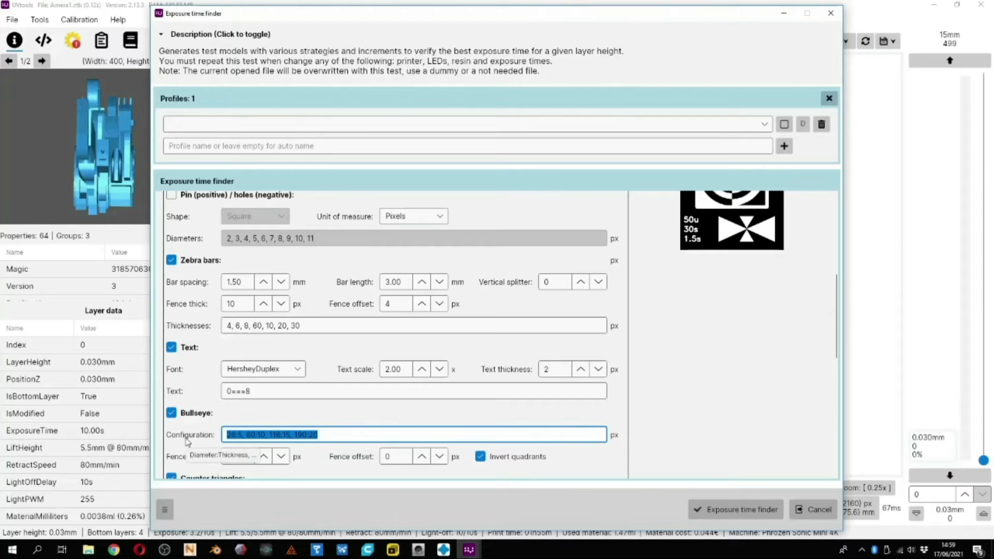
type("180")
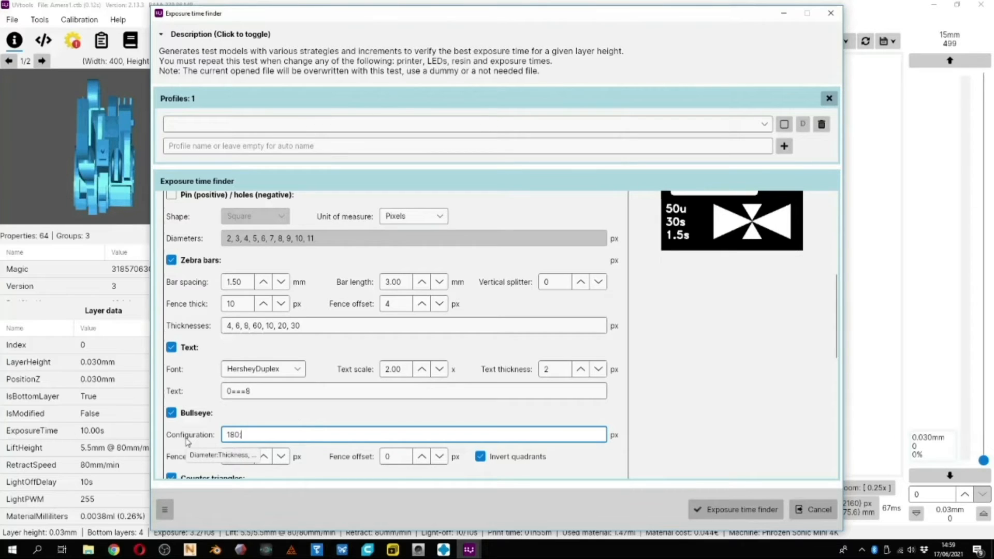
type(":10, 330")
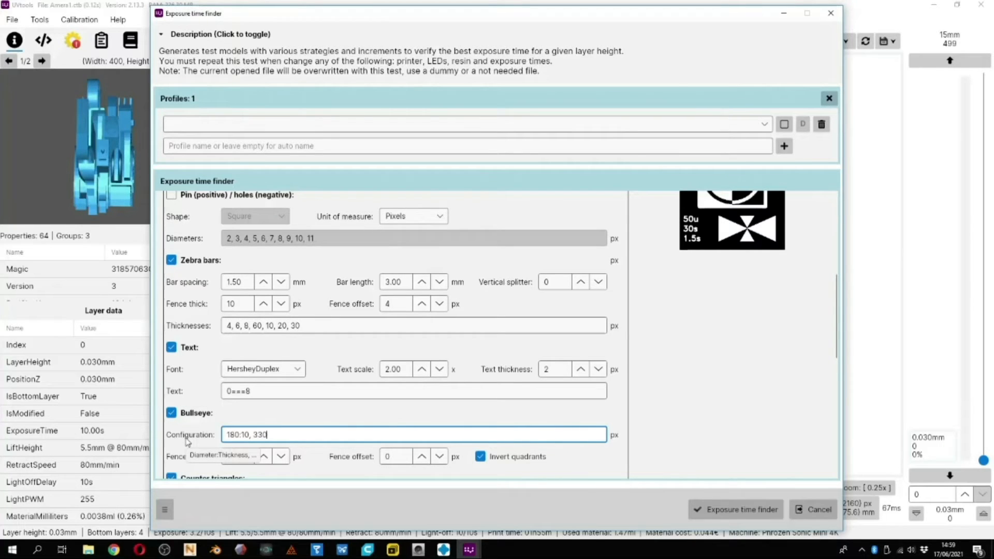
type(":10")
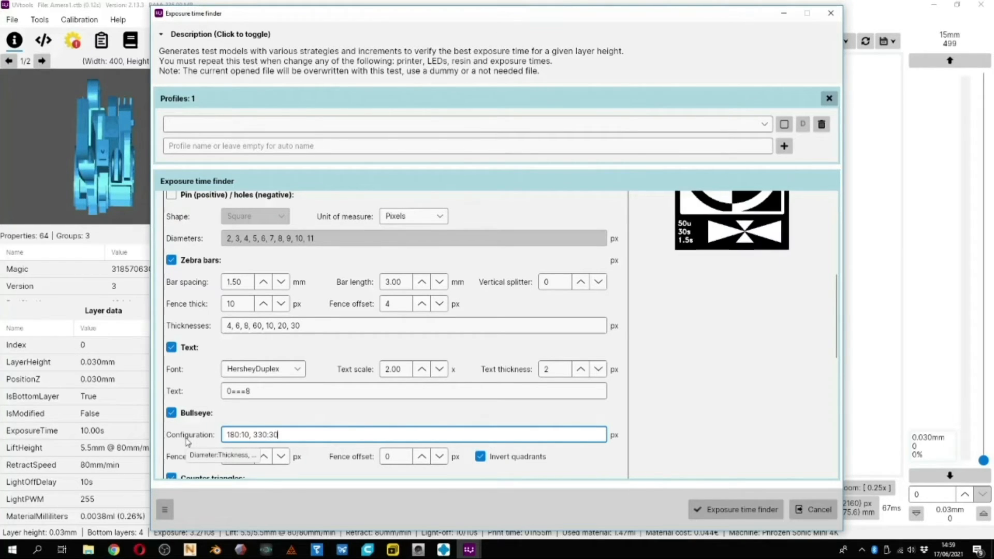
scroll(651, 362, "up", 4)
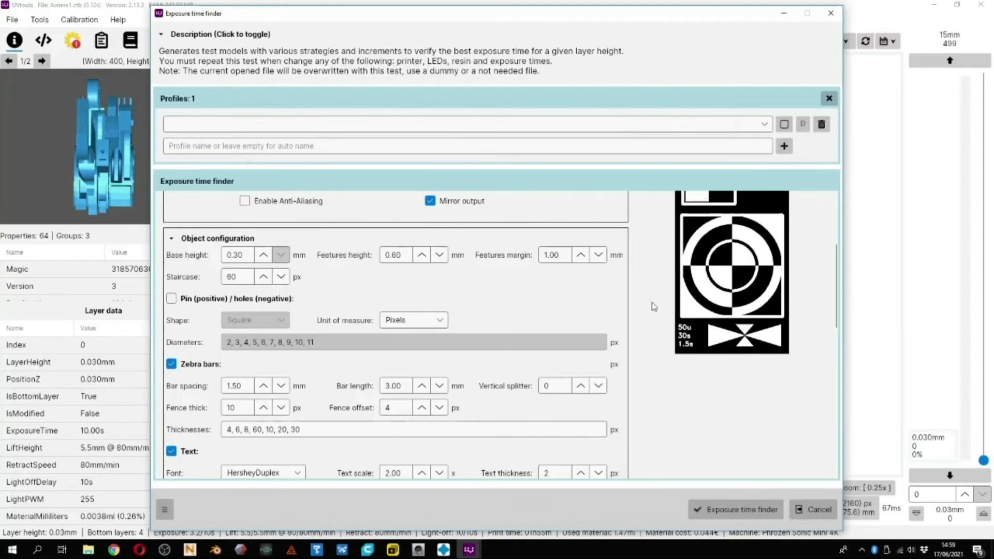
scroll(653, 303, "up", 5)
scroll(720, 313, "down", 3)
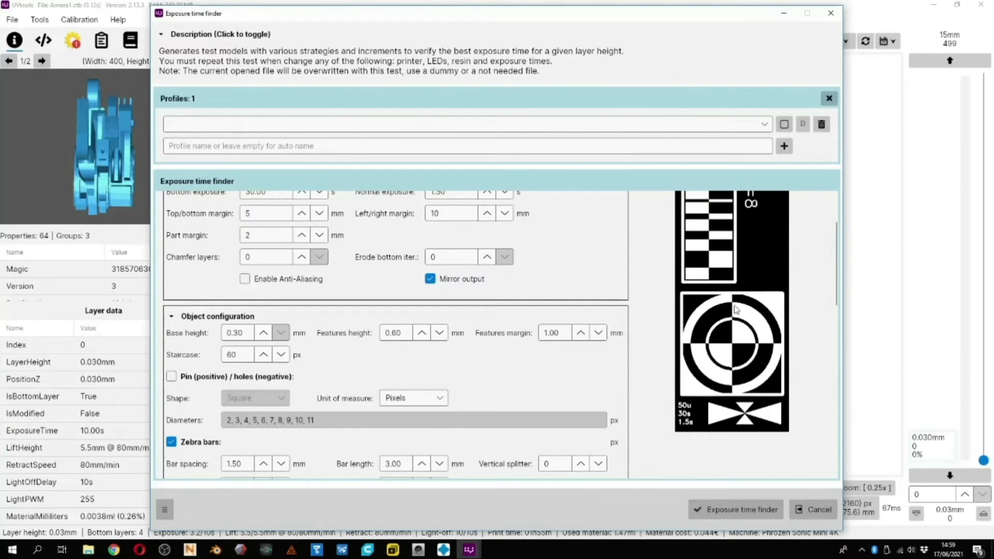
scroll(744, 316, "down", 2)
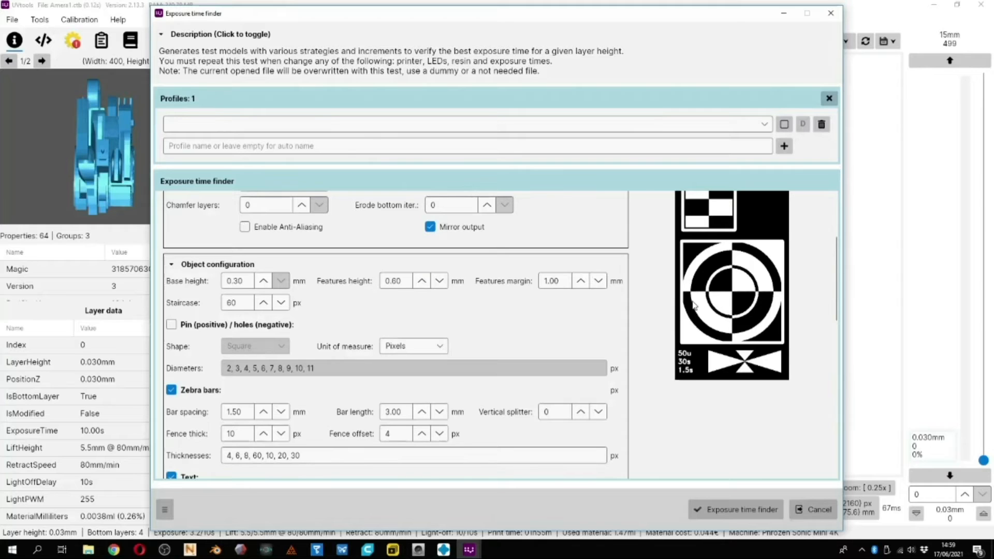
scroll(677, 308, "down", 4)
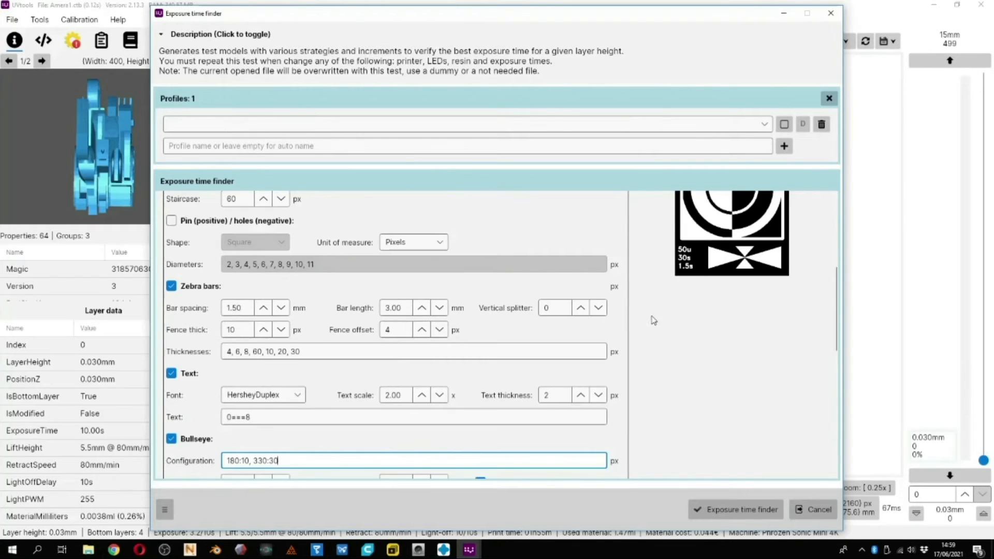
scroll(653, 319, "down", 2)
scroll(243, 445, "up", 3)
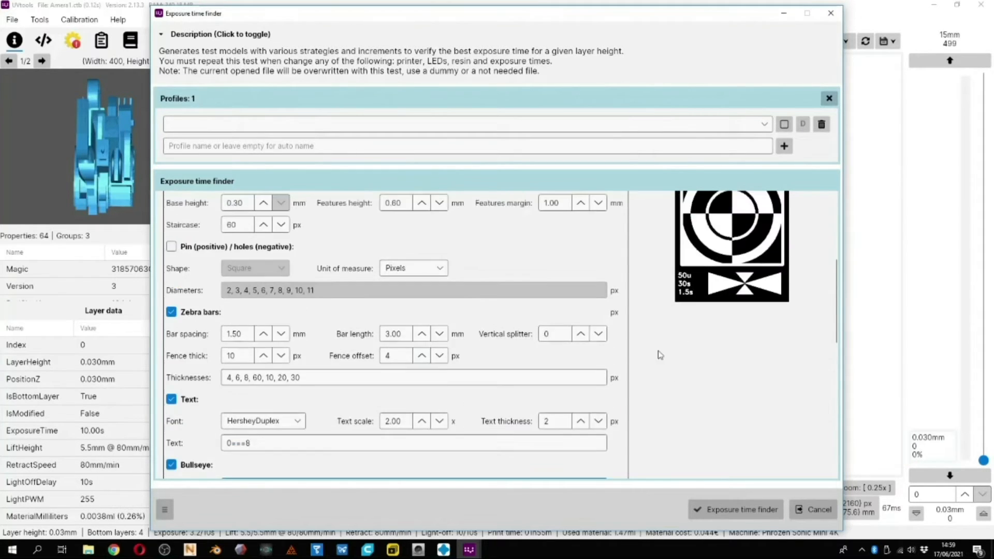
Enable multiple exposures and skip the lifting sequence for layers with the same Z positioning.
scroll(651, 335, "down", 10)
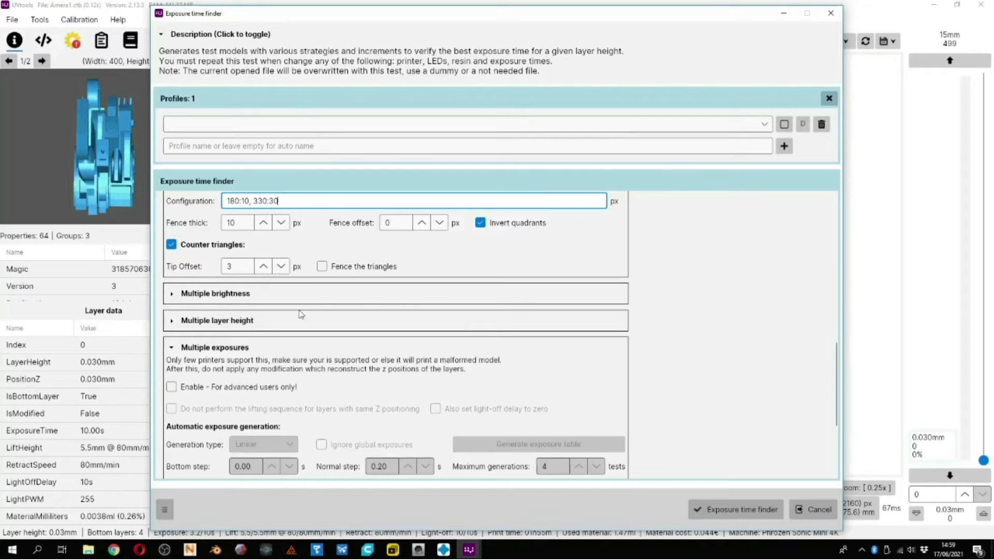
scroll(190, 350, "down", 3)
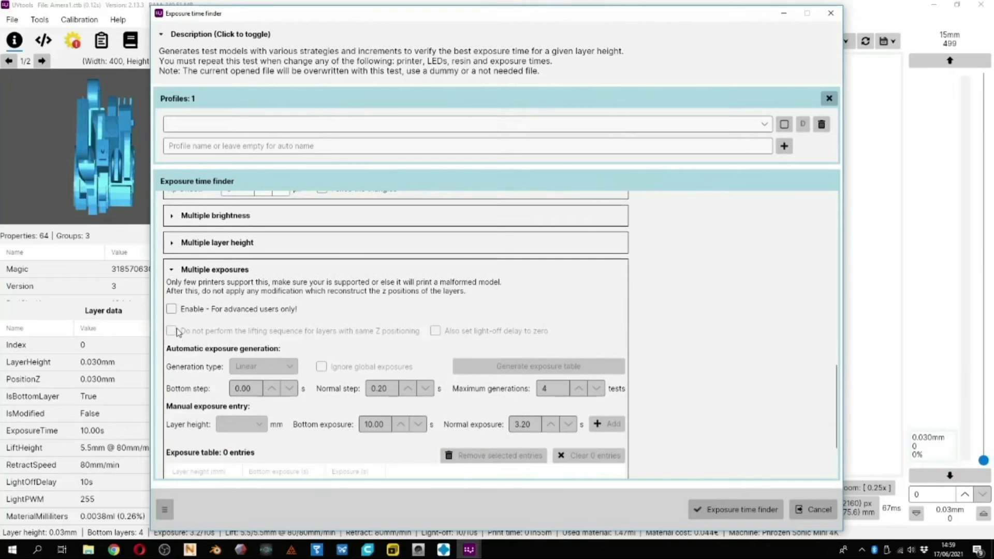
left_click(171, 310)
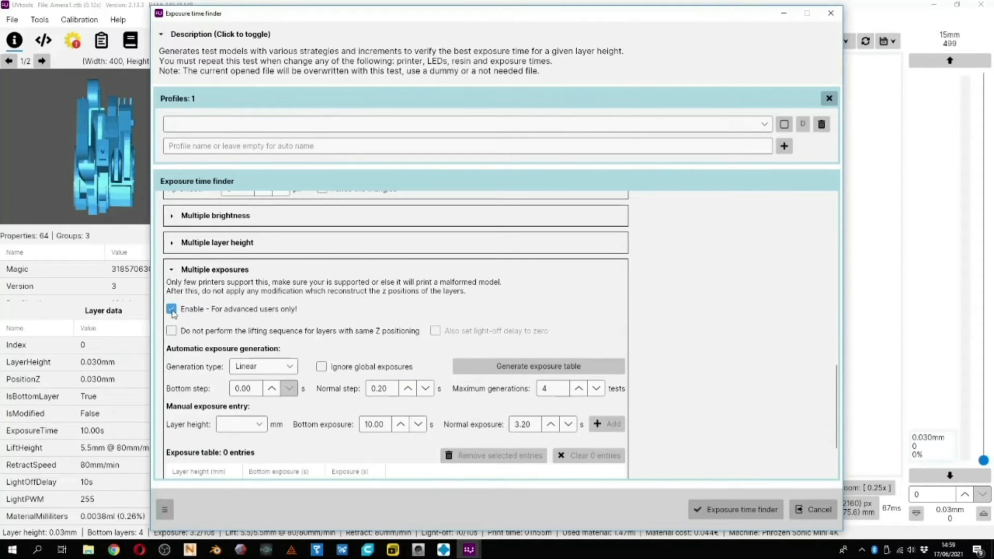
scroll(173, 313, "down", 1)
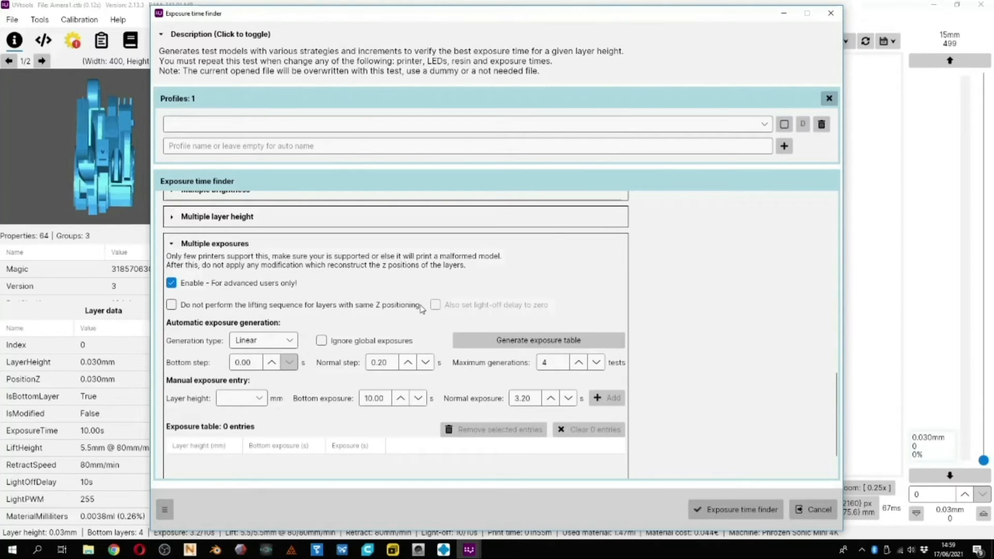
mouse_move(419, 308)
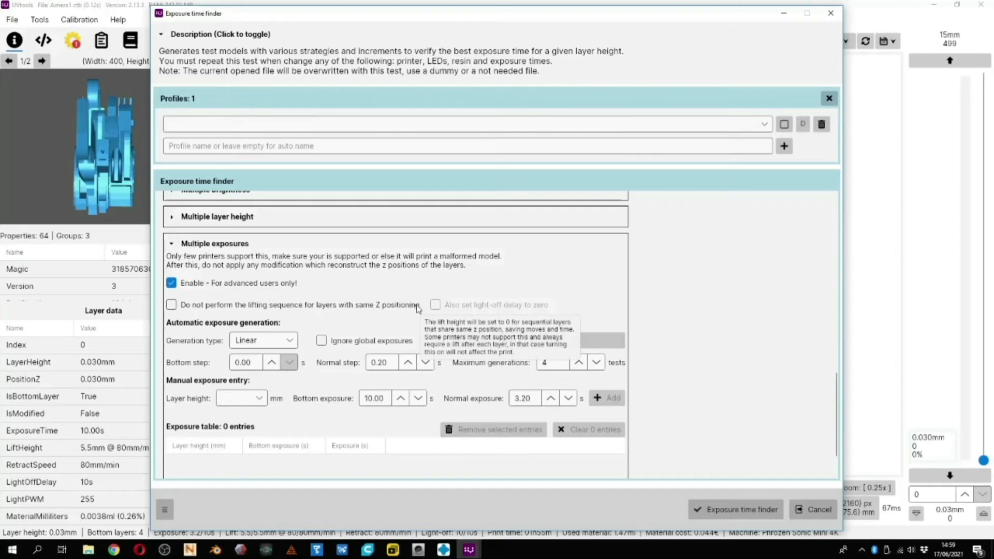
left_click(172, 306)
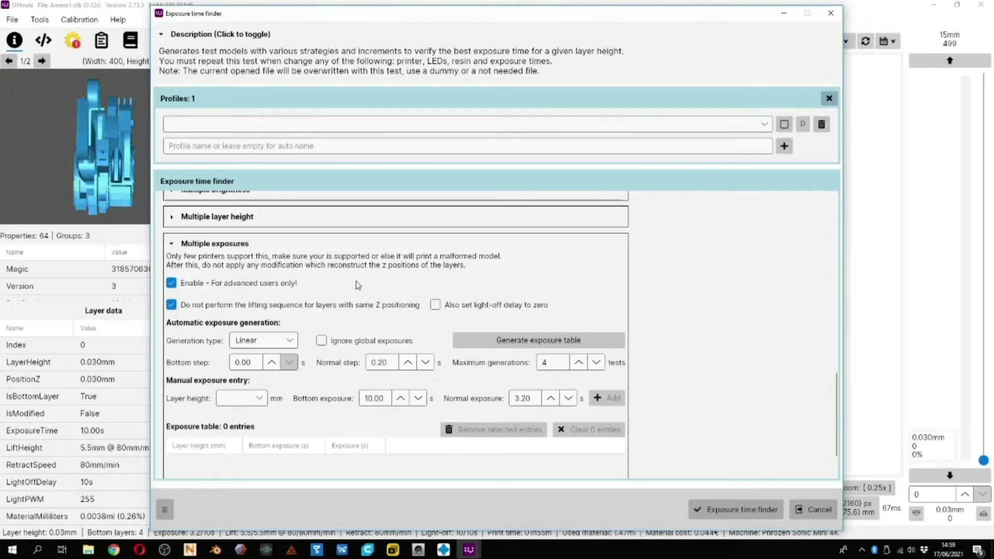
Generate the exposure table with a normal step of 0.25 s and a maximum of 7 generations, and review its entries.
left_click(395, 362)
type("5")
left_click(579, 362)
left_click(578, 363)
left_click(579, 362)
left_click(556, 363)
left_click(532, 340)
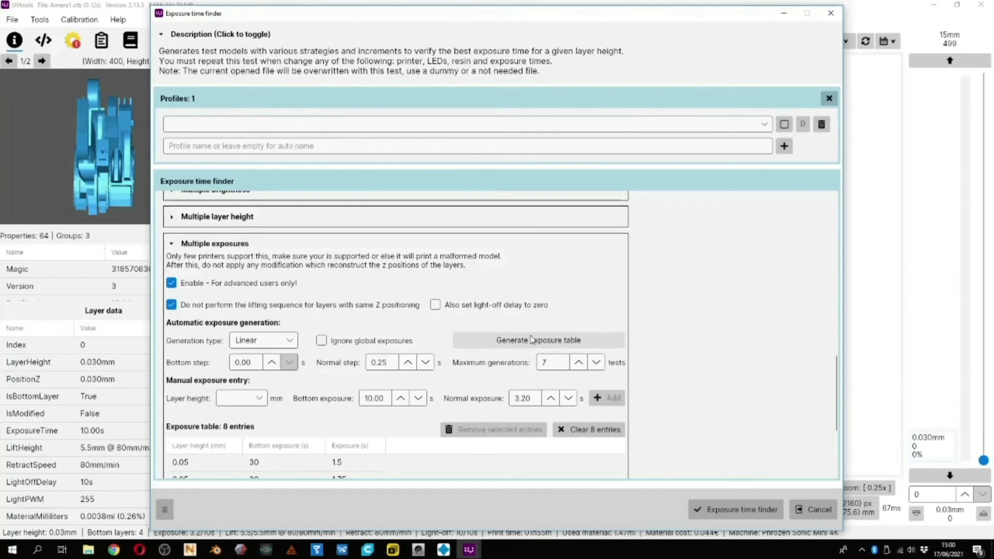
scroll(634, 329, "down", 5)
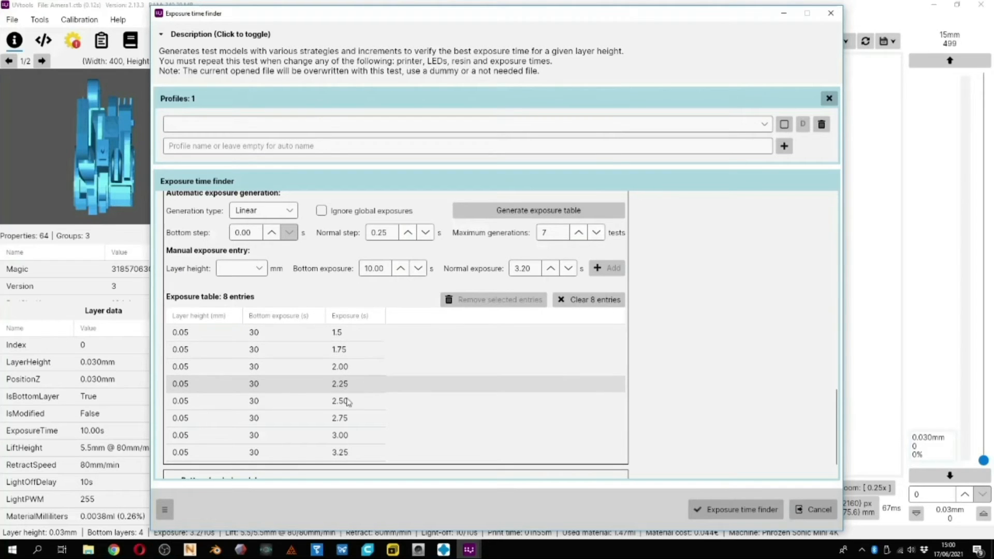
scroll(346, 391, "down", 1)
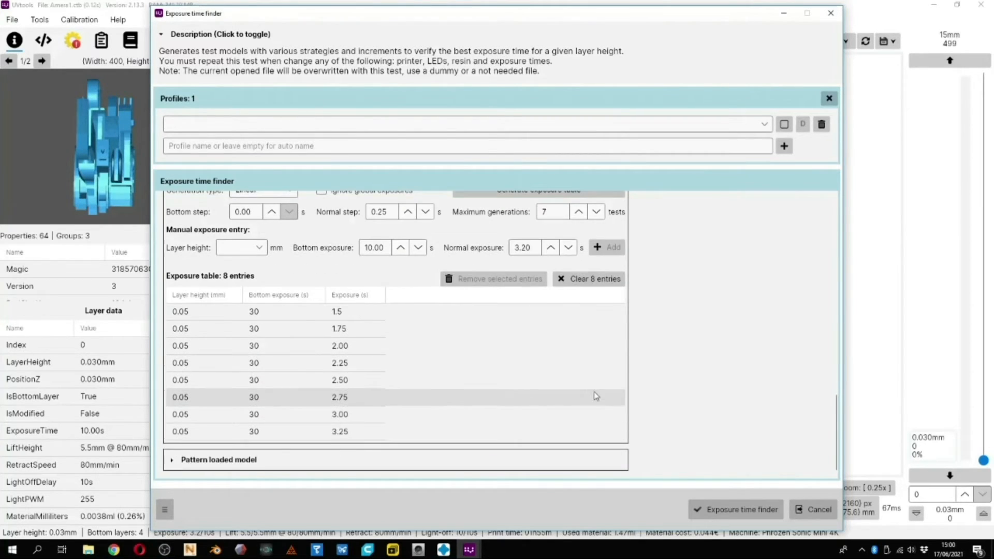
scroll(599, 396, "up", 3)
scroll(599, 396, "up", 3)
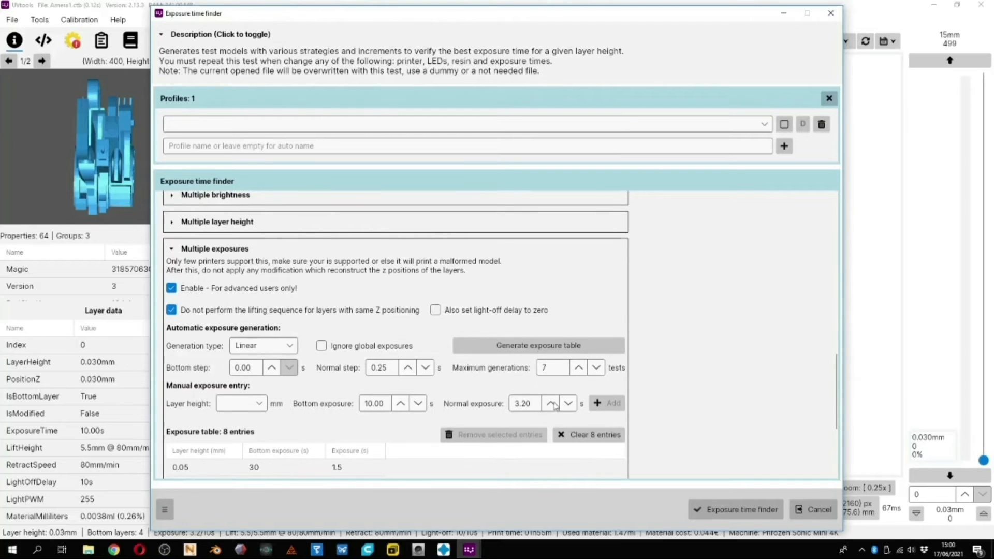
Export the settings to the Multiple Exposure folder under a file name beginning with 50um_1,5s, based on the existing 30um_1,25s-3s file's name.
left_click(165, 510)
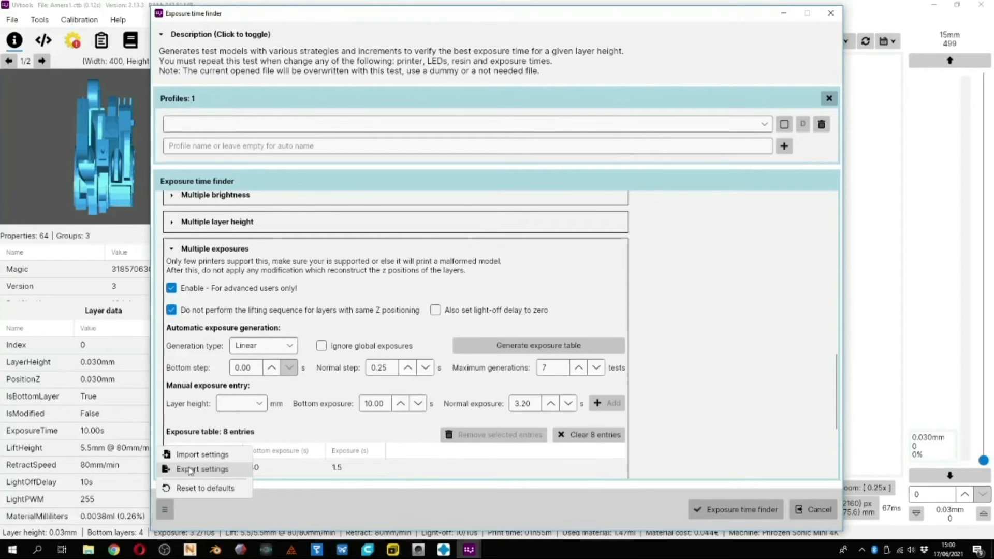
left_click(189, 469)
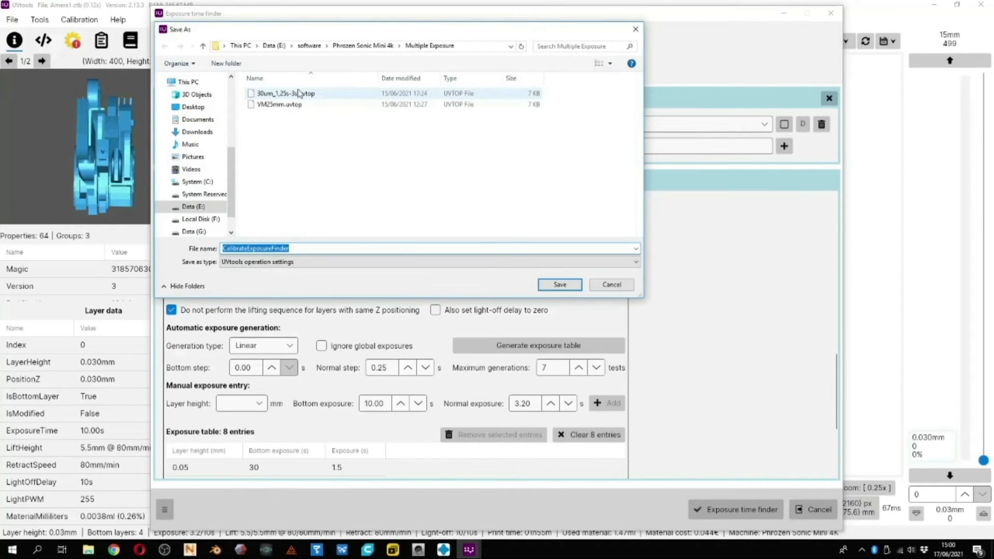
left_click(299, 95)
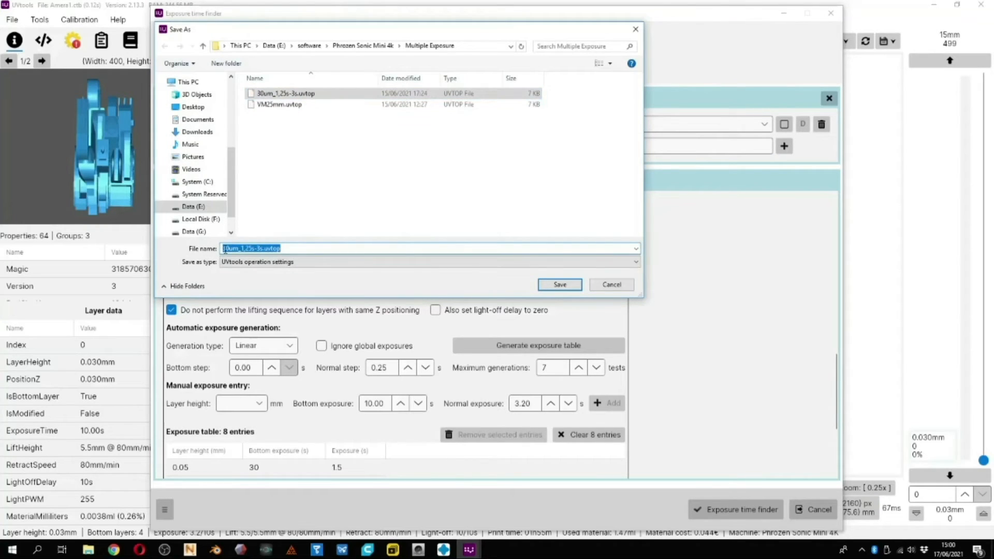
left_click(225, 249)
key("BackSpace")
type("5")
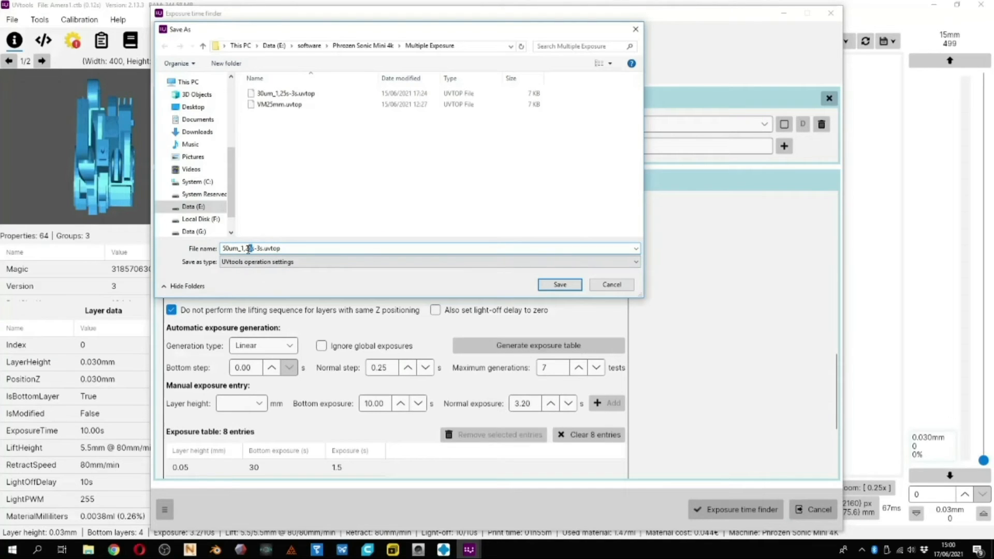
type("5")
left_click(320, 245)
key("BackSpace")
key("BackSpace")
key("BackSpace")
left_click(560, 285)
Look over the object configuration and the test preview.
scroll(633, 338, "up", 10)
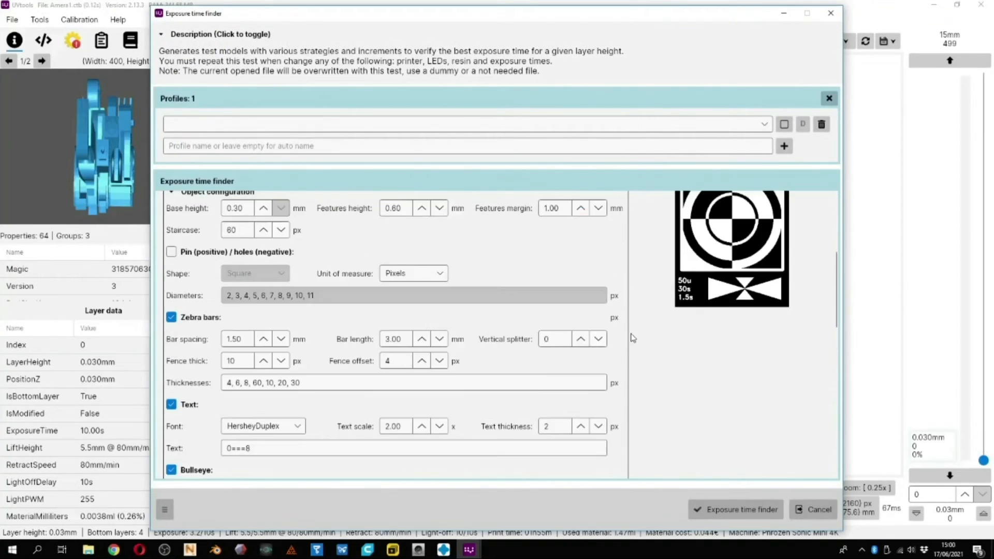
scroll(633, 337, "up", 5)
scroll(650, 328, "down", 3)
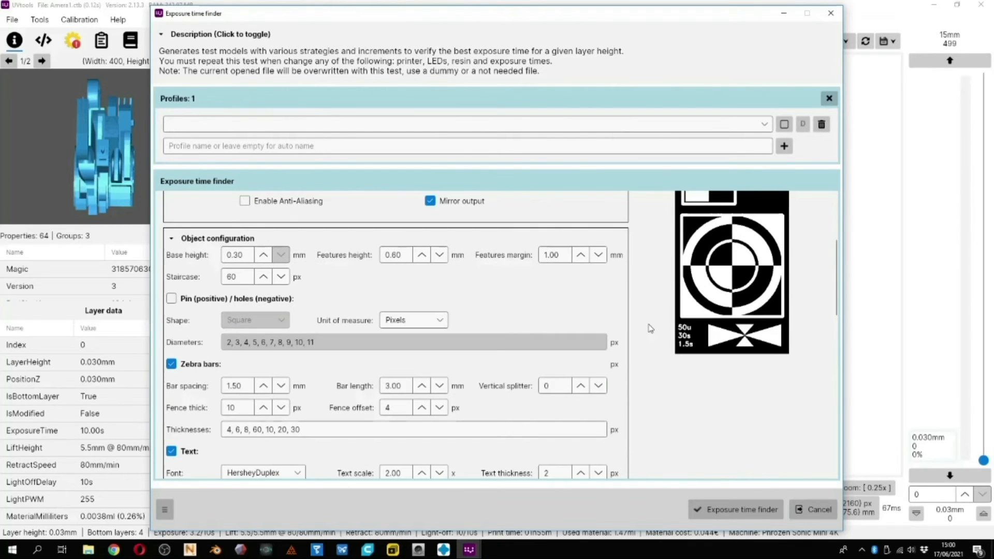
Check the object configuration and multiple-exposure settings, and generate the exposure time finder test.
scroll(650, 328, "down", 4)
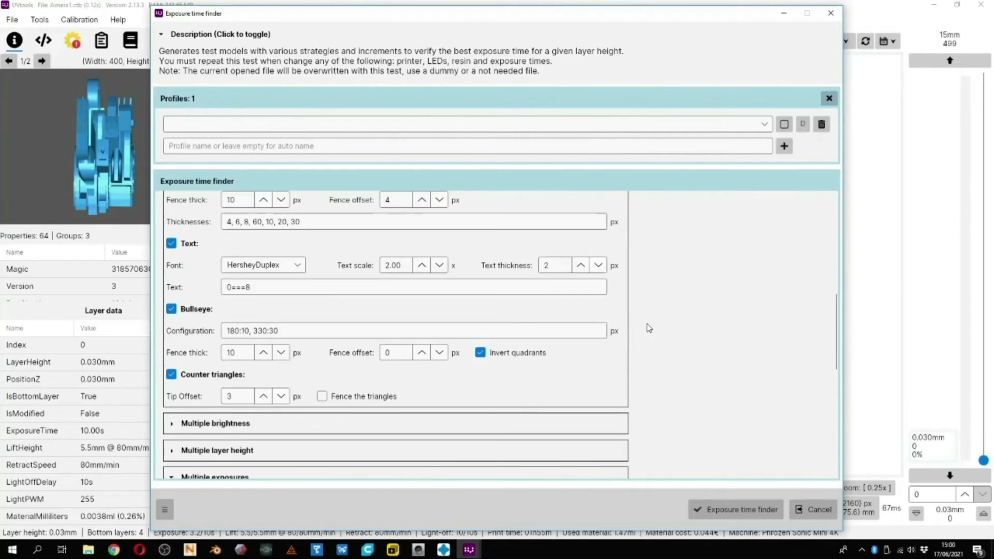
scroll(650, 328, "up", 7)
scroll(649, 327, "down", 10)
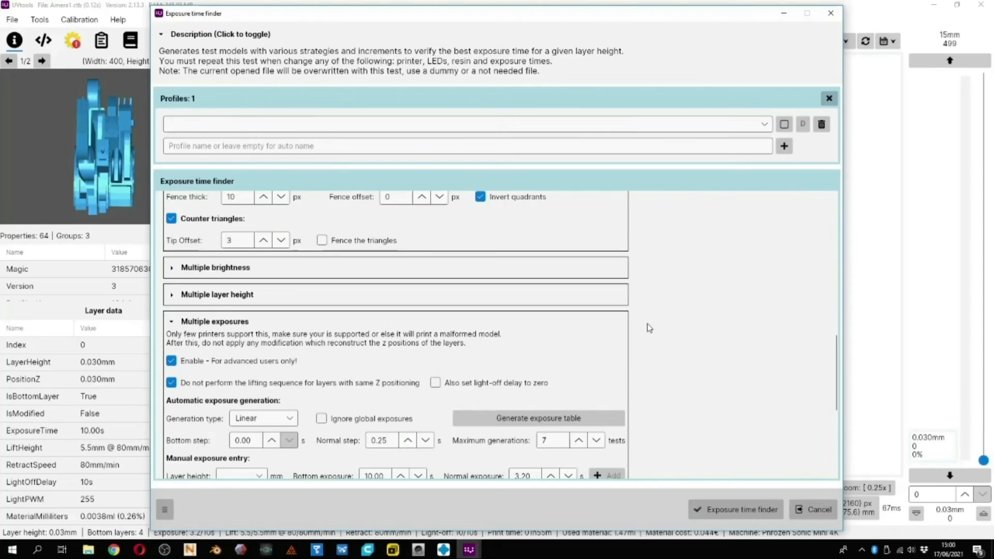
left_click(740, 510)
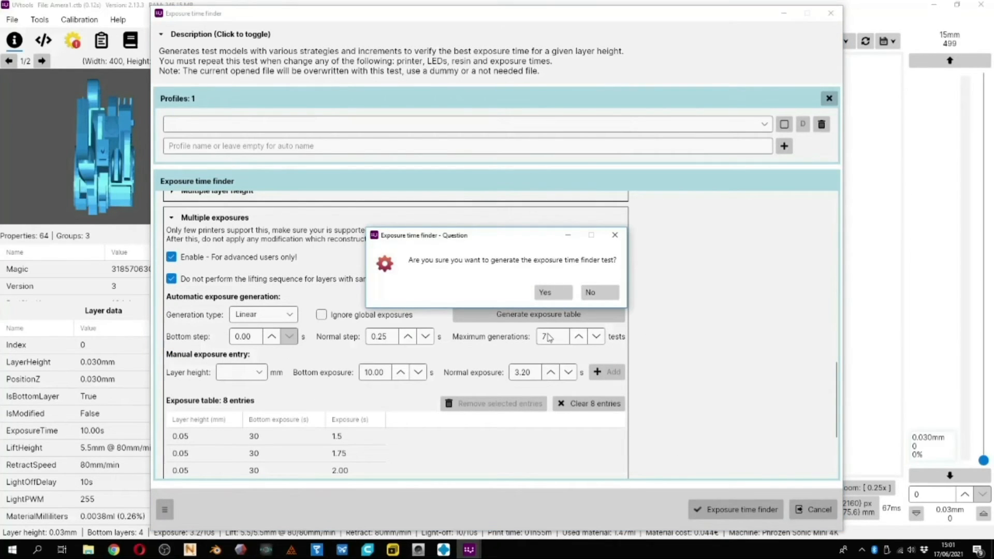
left_click(556, 294)
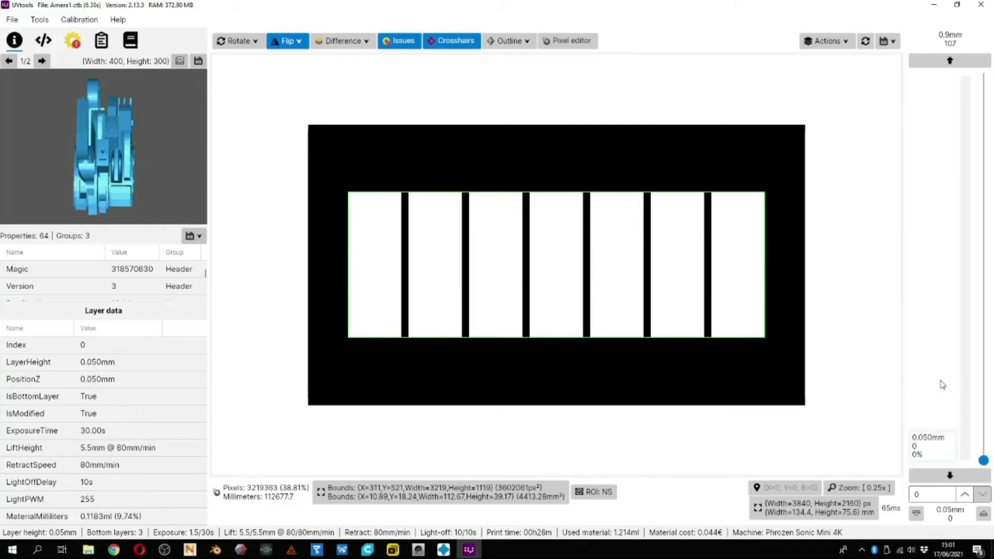
Step through the generated test's layers from the base to the topmost one, examining each layer's exposure time and lift height.
left_click_drag(983, 463, 984, 463)
left_click(945, 66)
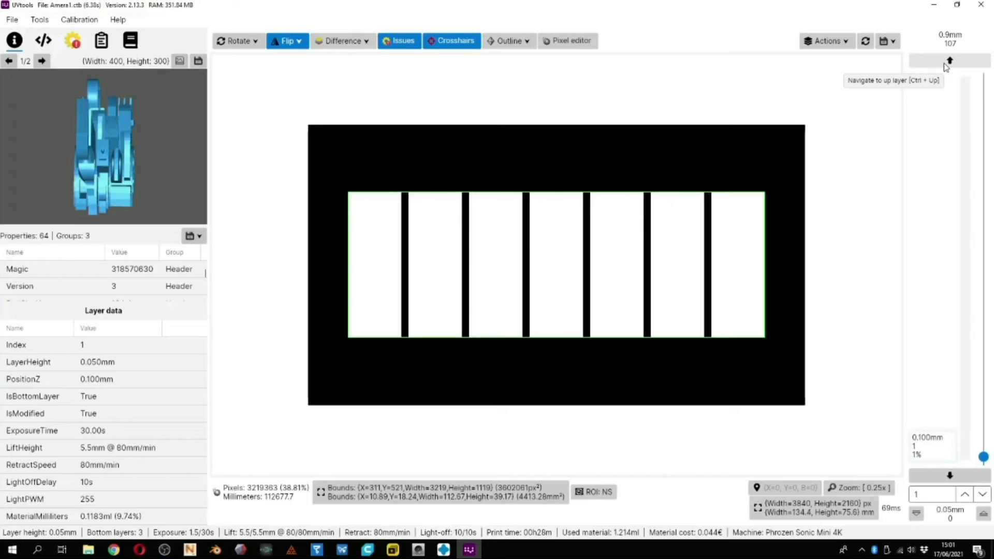
left_click(946, 66)
left_click(946, 65)
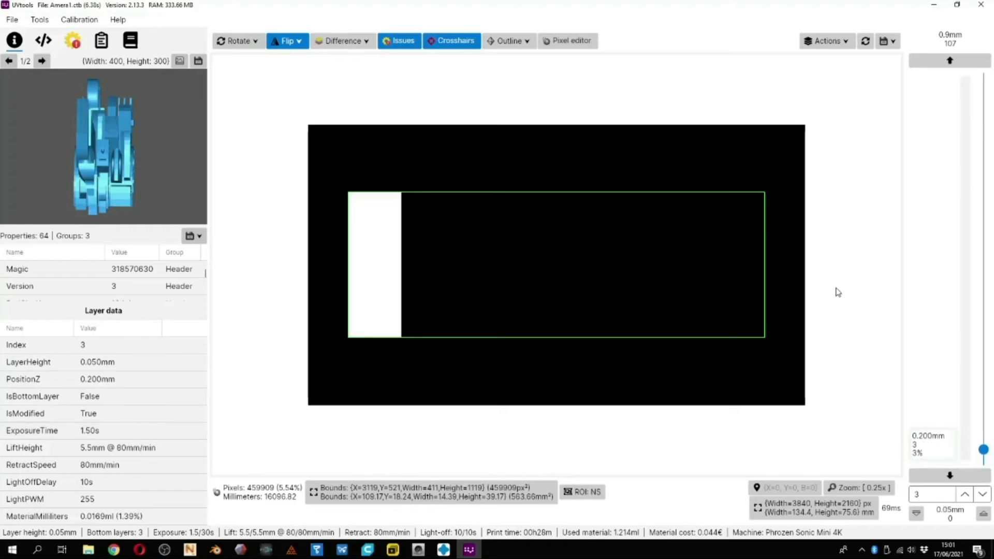
left_click(953, 66)
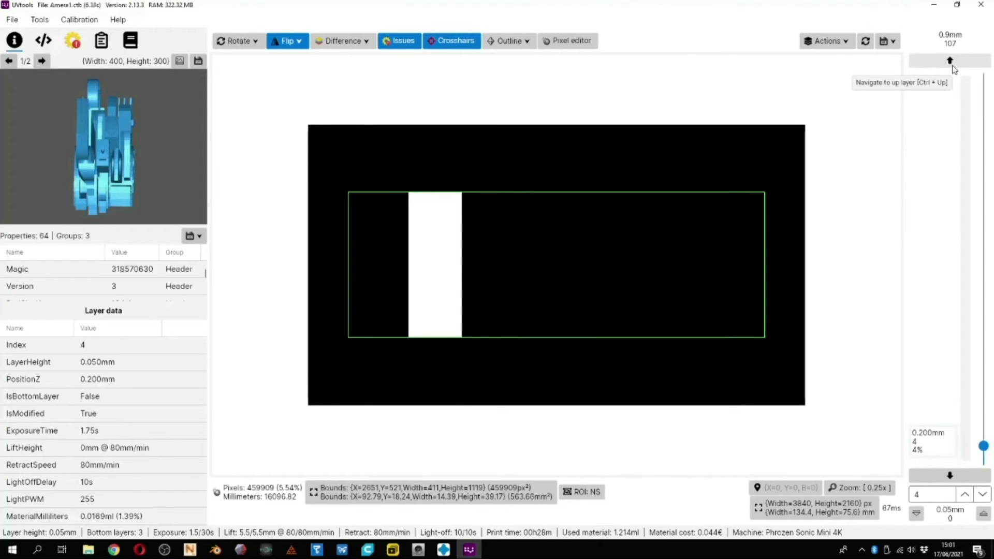
left_click(952, 63)
left_click(952, 62)
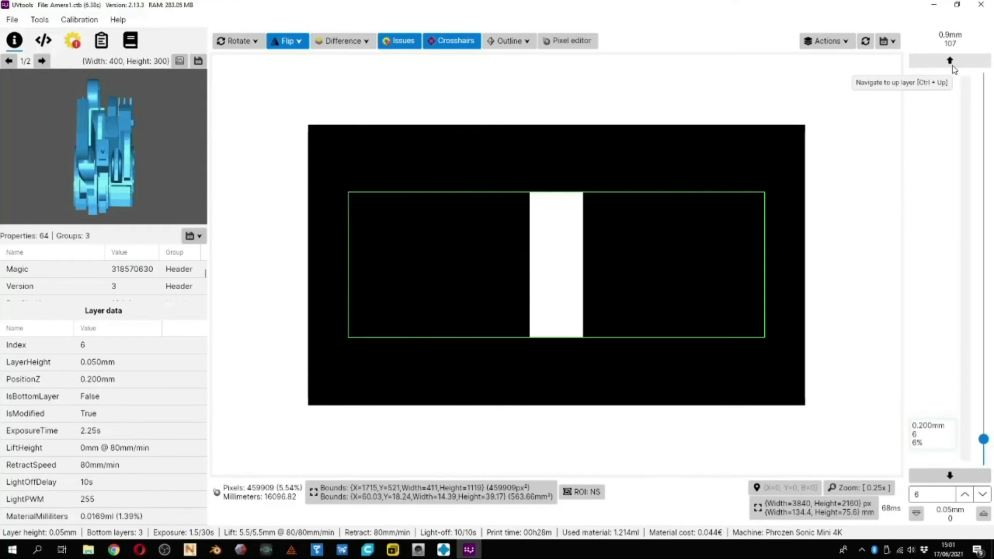
left_click(952, 62)
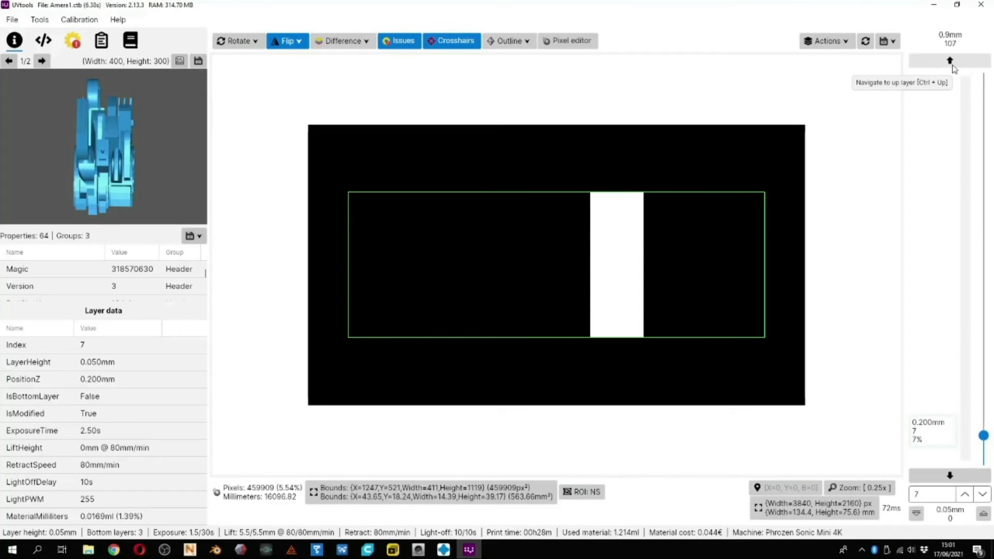
left_click(952, 62)
left_click(952, 62)
left_click(952, 62)
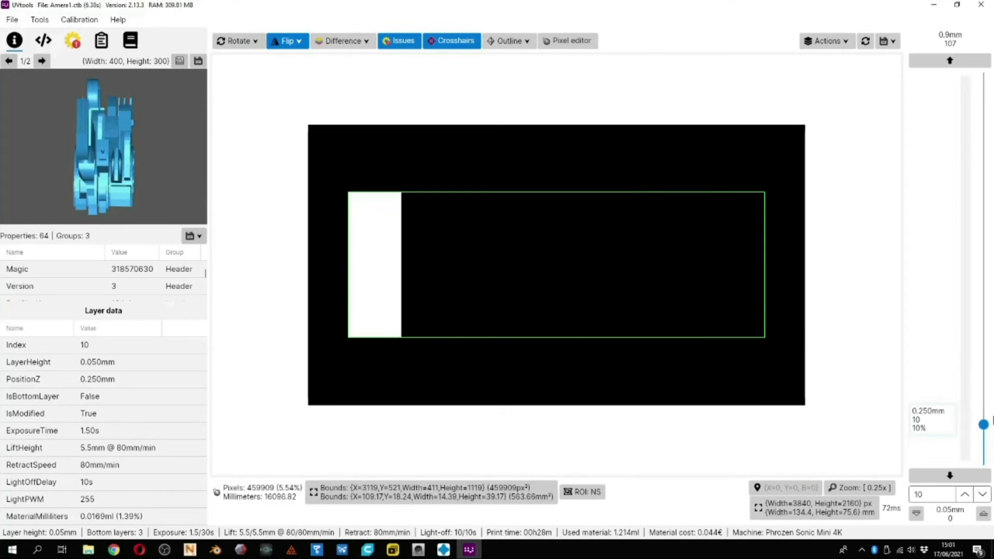
left_click_drag(985, 425, 984, 77)
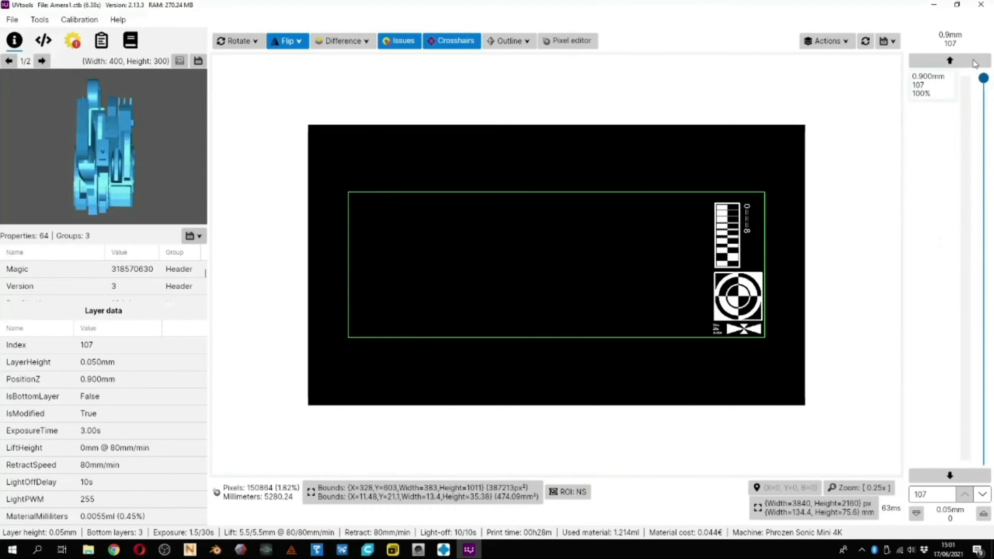
Convert the test to a Chitubox CTB file named SM4K_50um_1,5s in the Multiple Exposure folder.
left_click(12, 20)
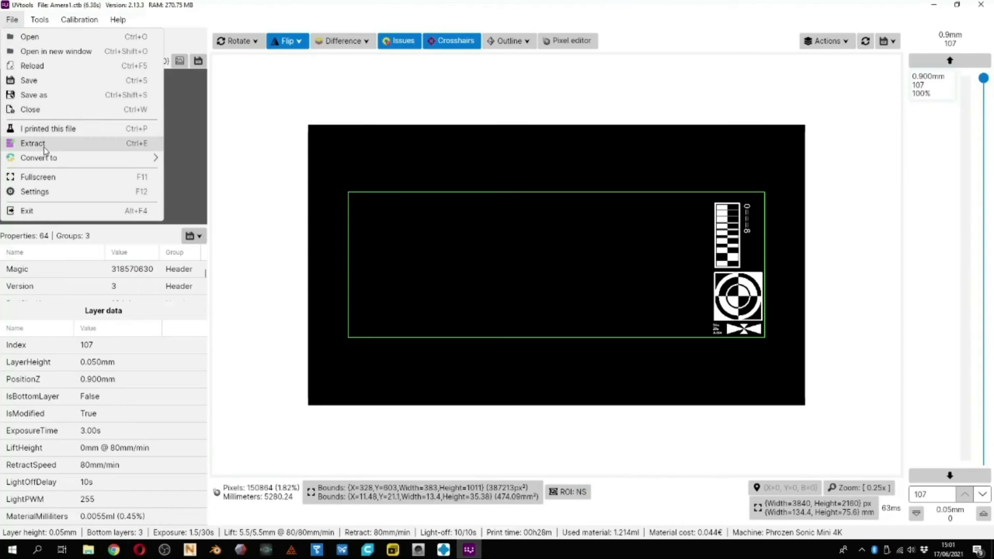
mouse_move(50, 159)
left_click(228, 191)
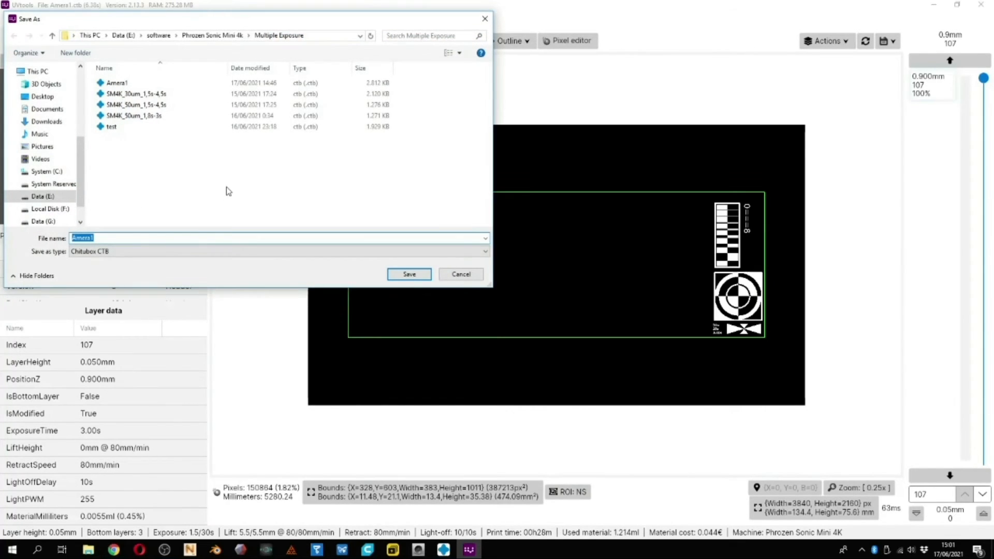
type("SM")
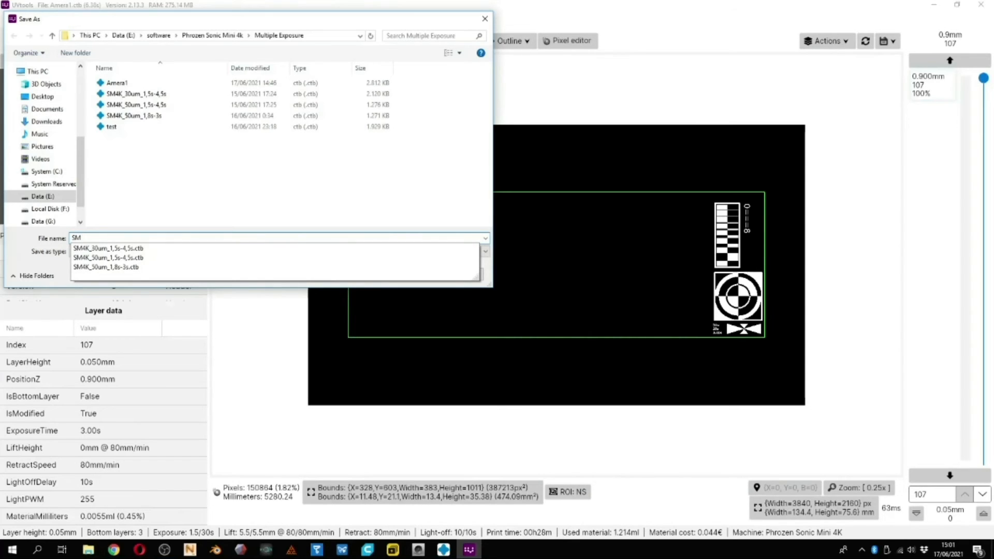
type("4K_50um")
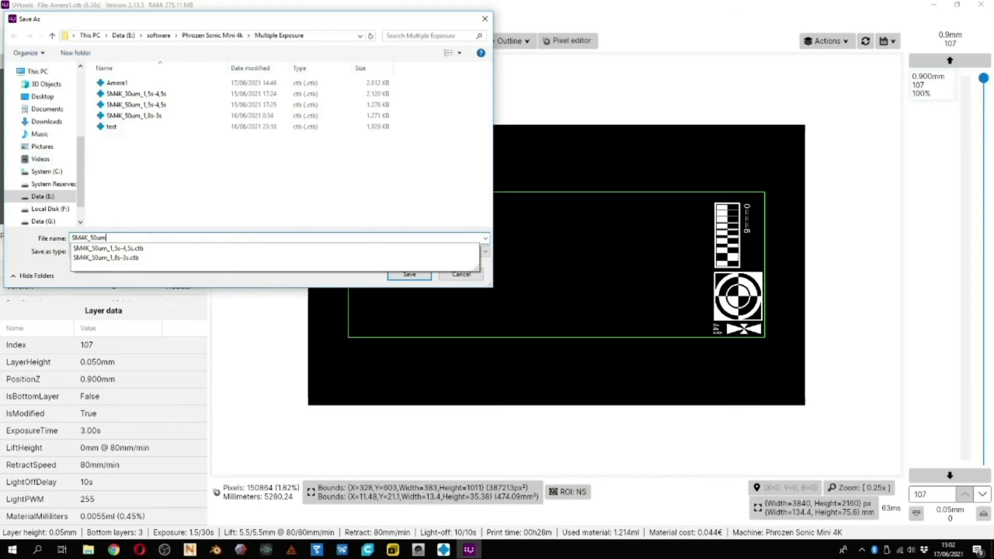
type("_1,5s")
key("Return")
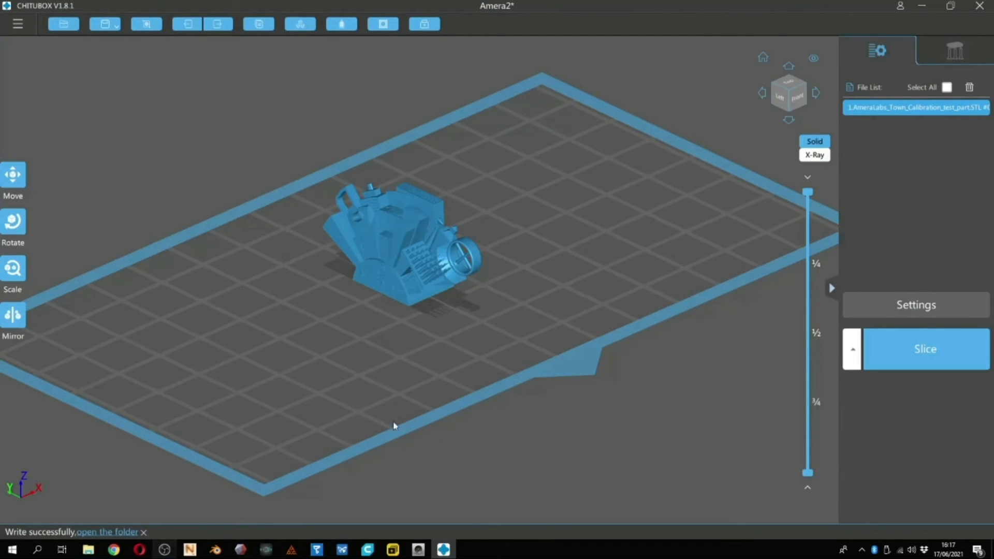
In CHITUBOX, check the calibration part and its 0.05 mm layer, 1.5 s exposure print settings, and slice it.
right_click_drag(482, 364, 450, 377)
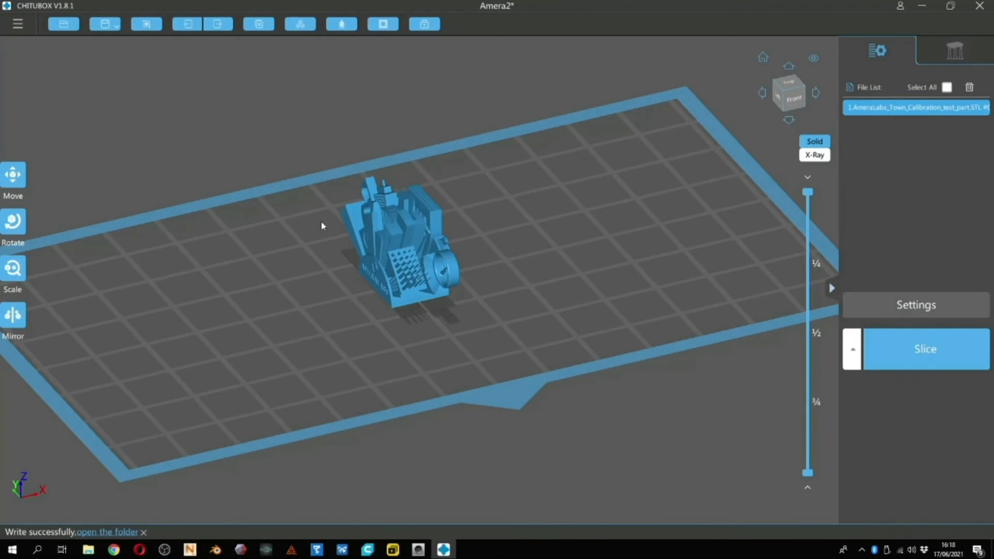
right_click_drag(471, 281, 380, 272)
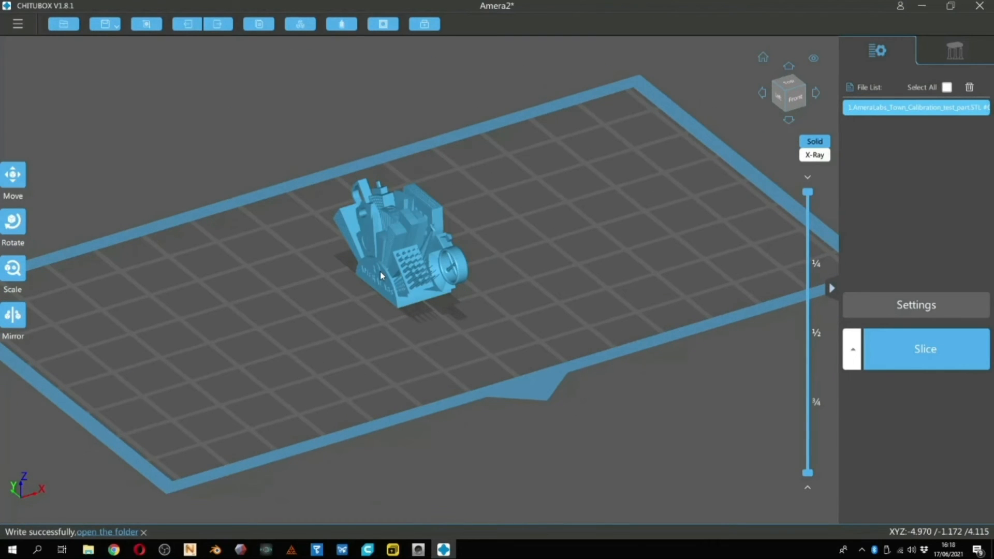
left_click(912, 305)
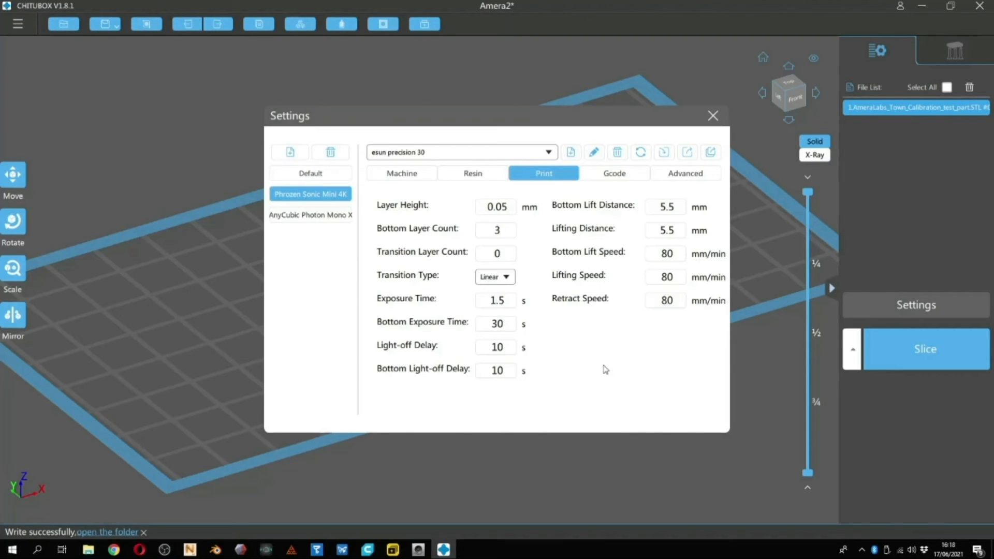
left_click(508, 305)
left_click(713, 116)
left_click(908, 343)
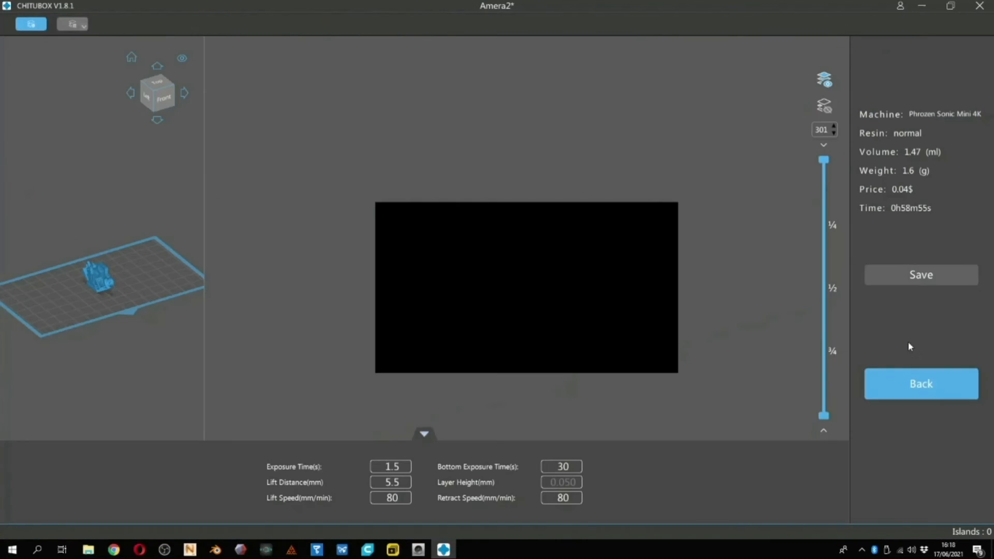
Save the sliced calibration part as Amera2 in the Multiple Exposure folder, replacing the existing file.
left_click(919, 275)
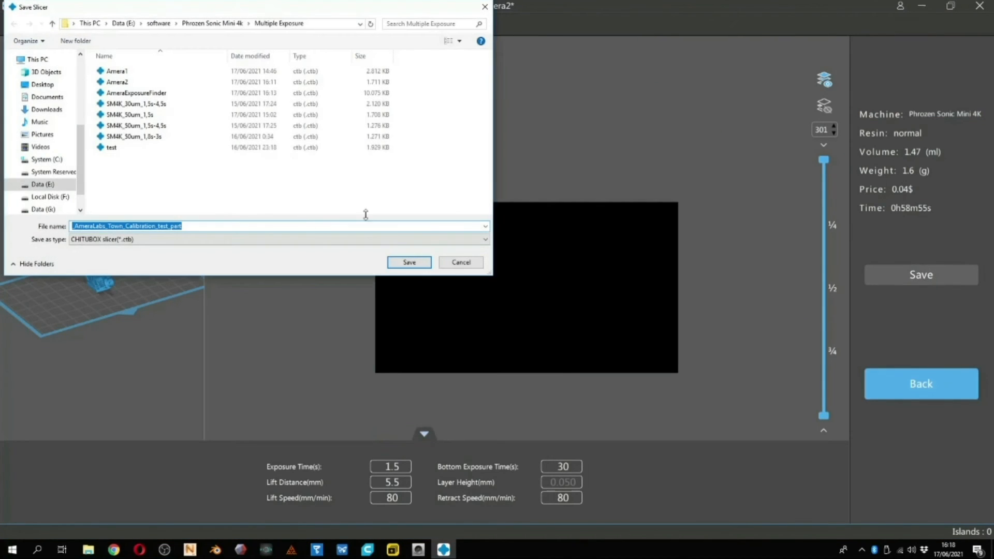
left_click(147, 85)
left_click(410, 262)
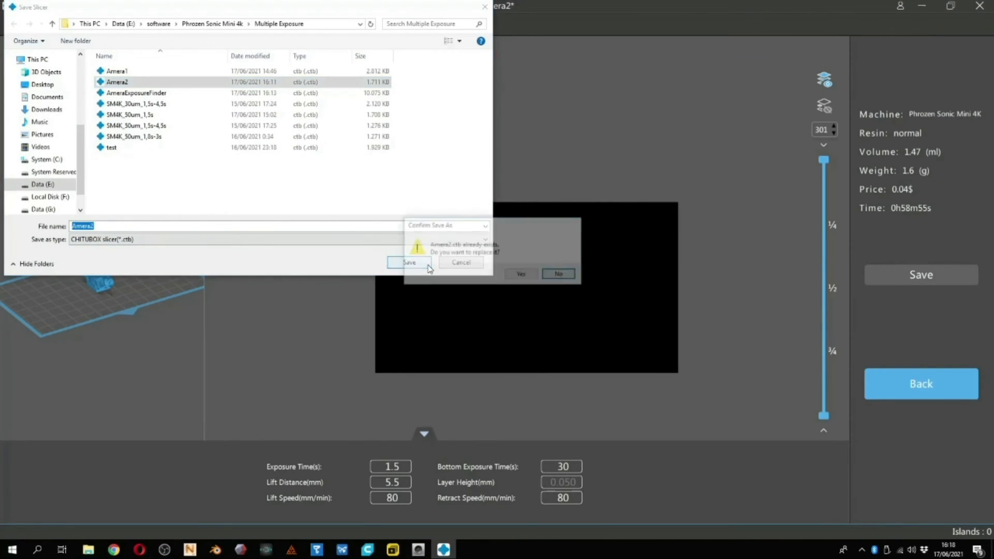
left_click(516, 276)
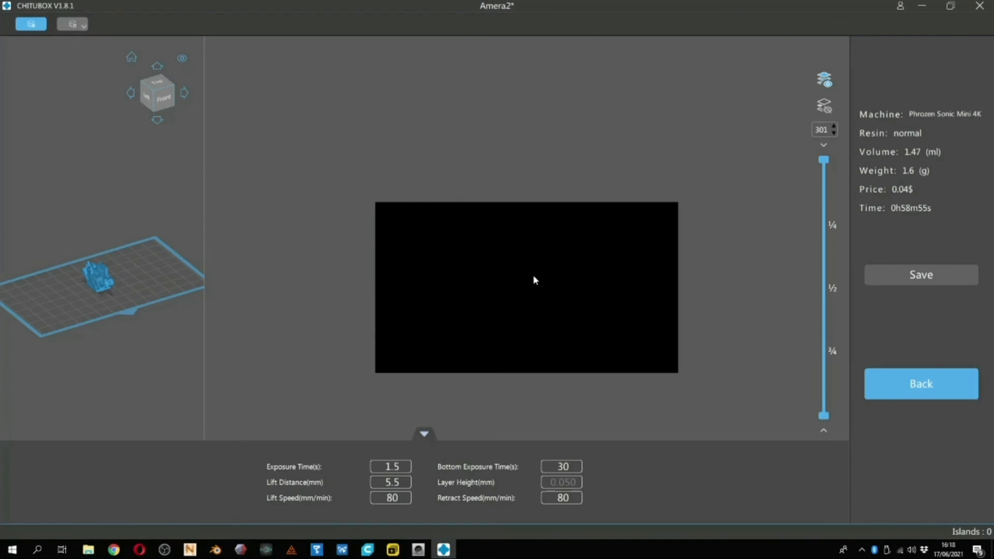
Minimize CHITUBOX, start UVtools and open the Amera2 file from the Multiple Exposure folder.
left_click(921, 6)
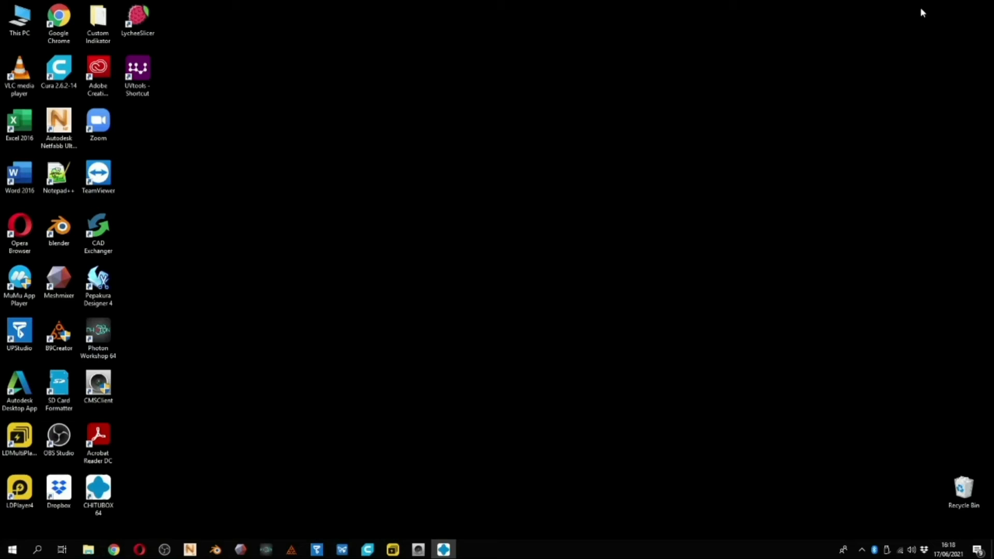
left_click(144, 72)
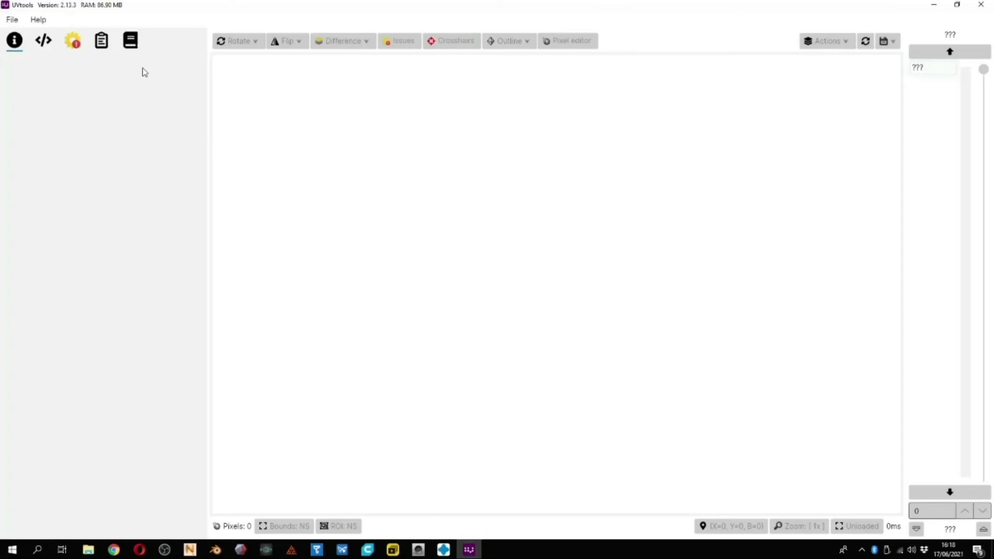
left_click(13, 20)
left_click(25, 38)
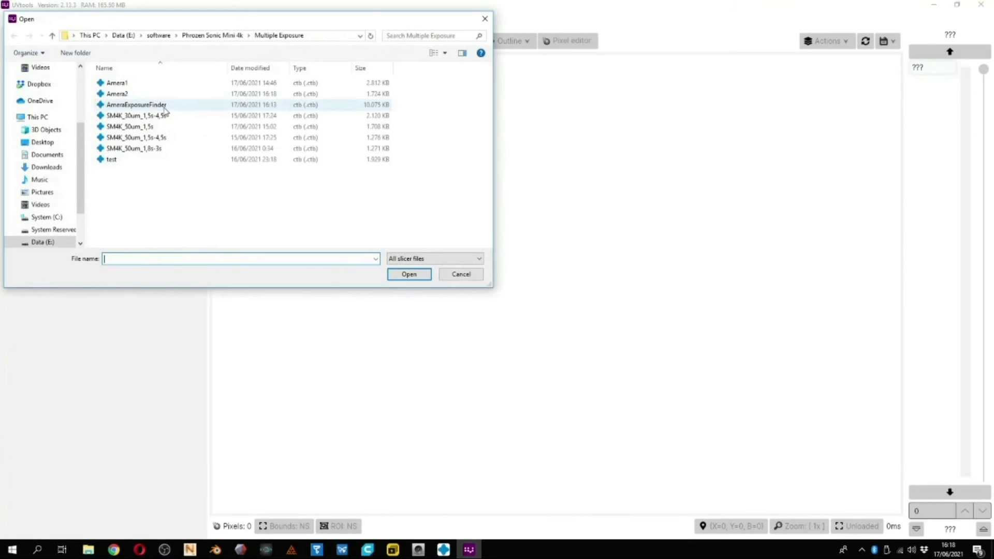
double_click(150, 96)
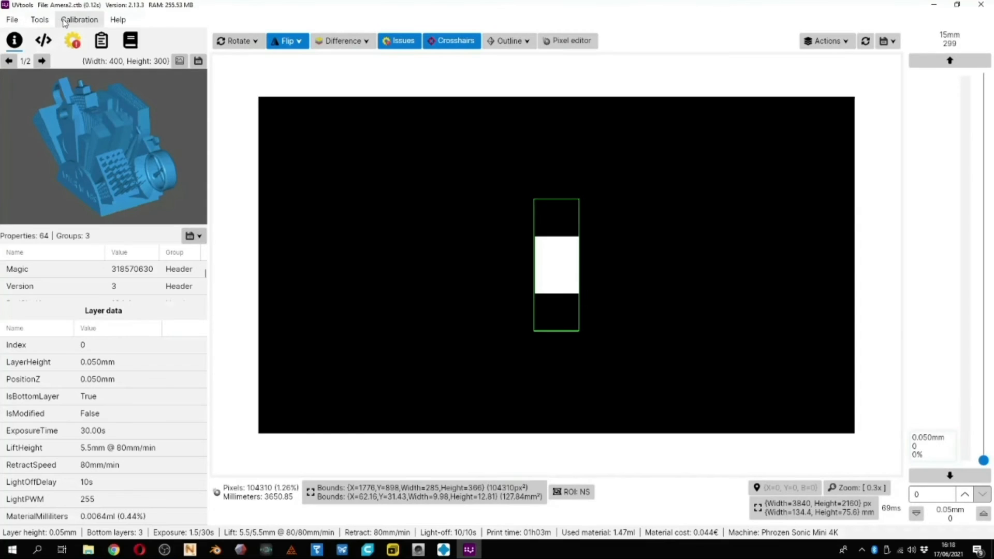
Open the Exposure time finder for the loaded model and set the part margin to 2 mm.
left_click(79, 19)
left_click(97, 38)
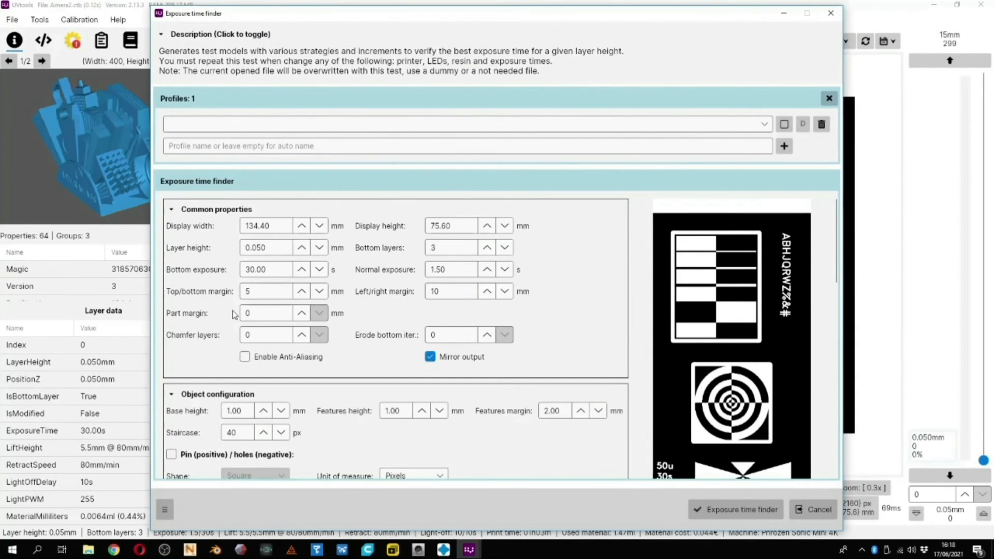
left_click(302, 314)
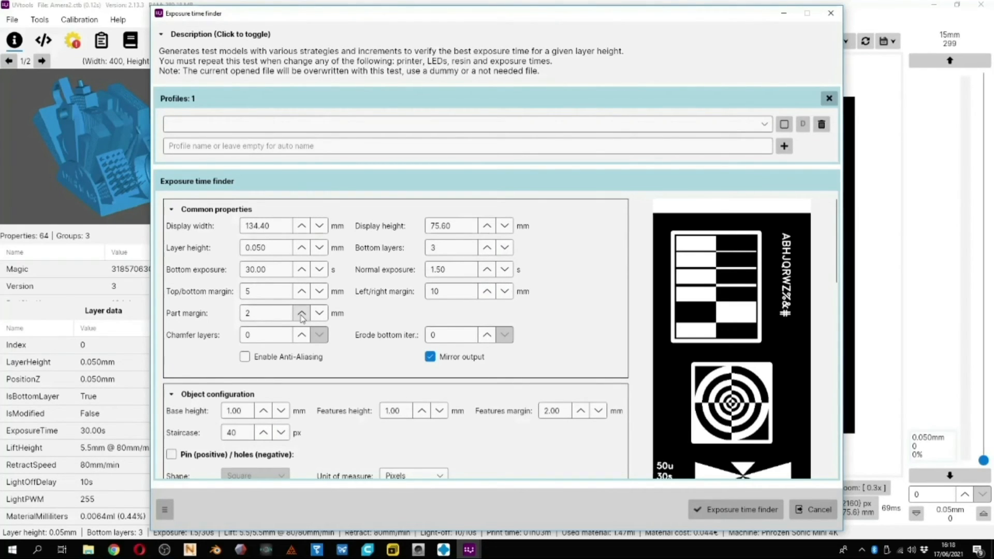
left_click(265, 313)
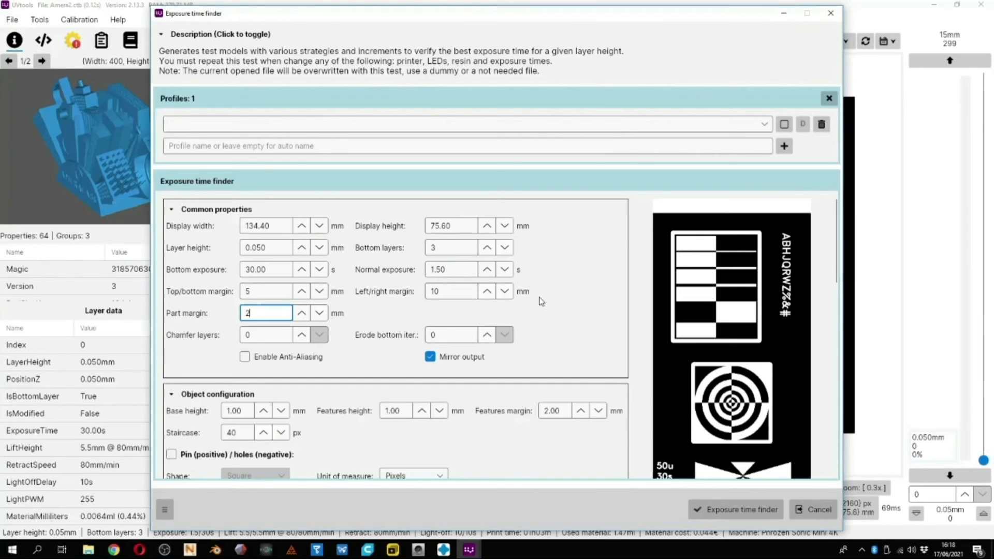
Enable patterning of the loaded model, with the bottom layers glued to merge it into one piece.
left_click(208, 394)
left_click(207, 473)
scroll(202, 414, "down", 5)
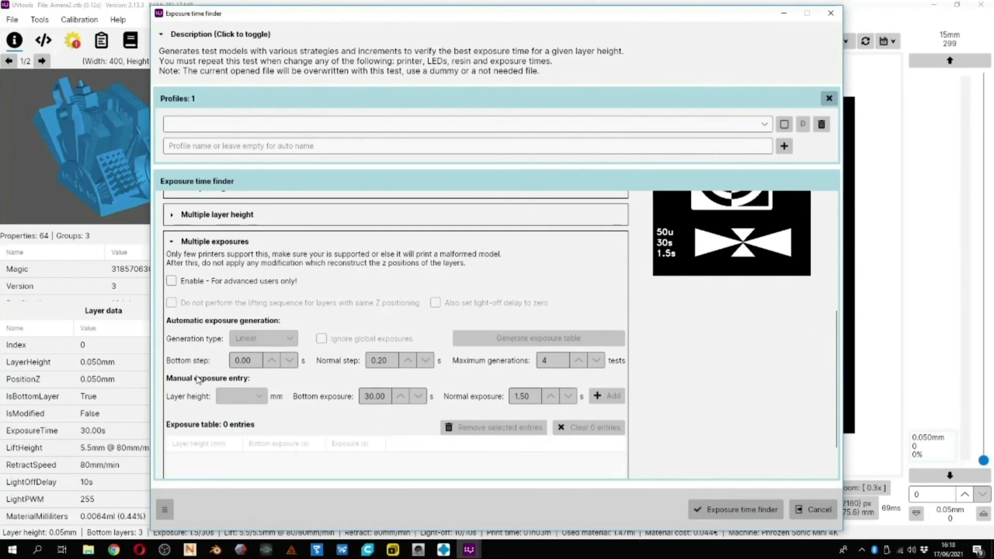
scroll(199, 381, "down", 1)
left_click(191, 461)
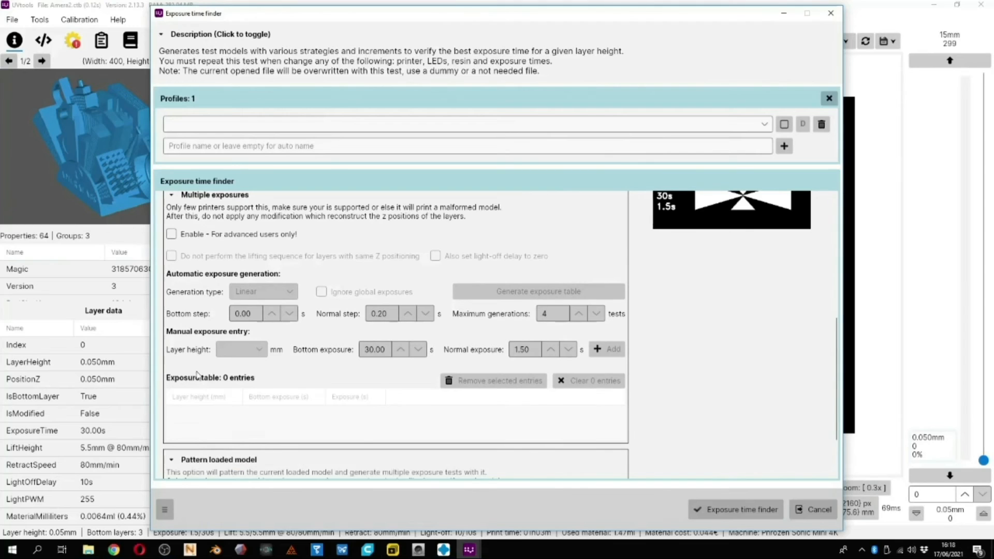
scroll(198, 376, "down", 2)
left_click(173, 440)
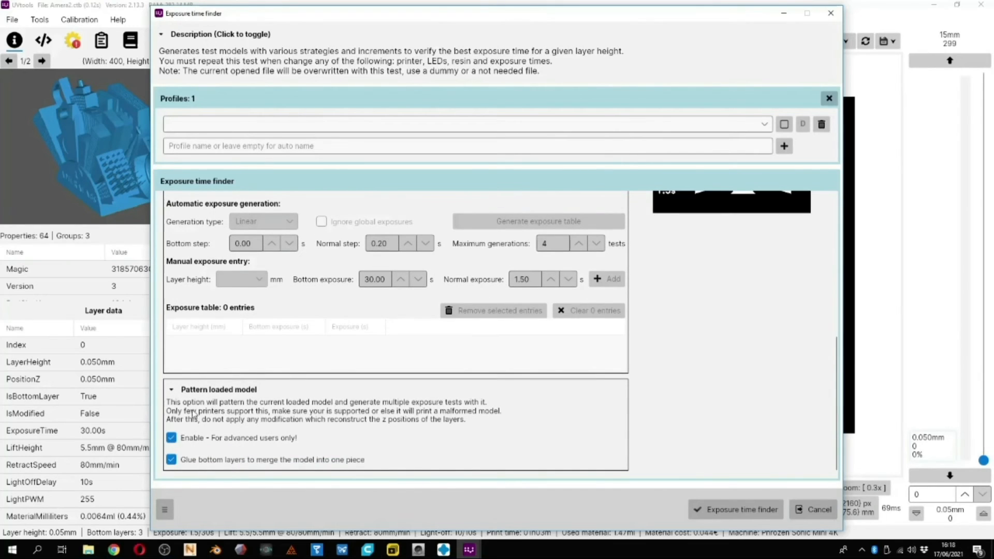
left_click(172, 460)
scroll(223, 408, "up", 8)
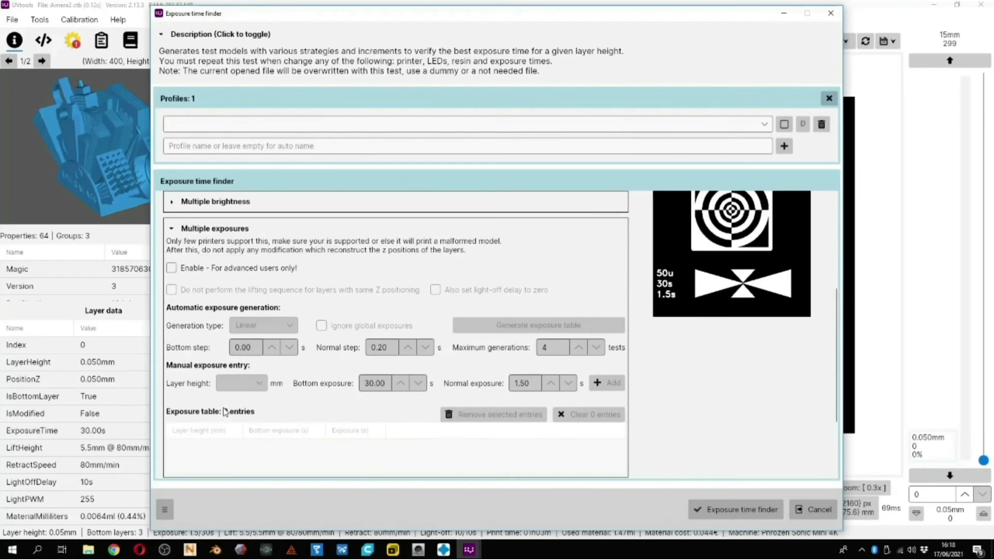
scroll(223, 408, "down", 2)
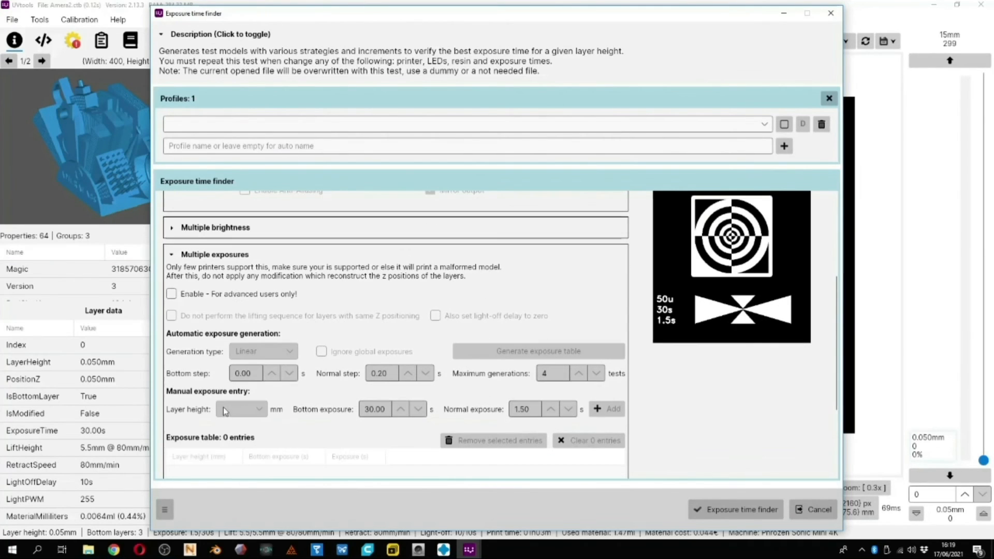
Enable multiple exposures without lifting between same-Z layers, and generate an exposure table with a 0.25 s normal step and 5 maximum tests.
left_click(171, 293)
left_click(172, 317)
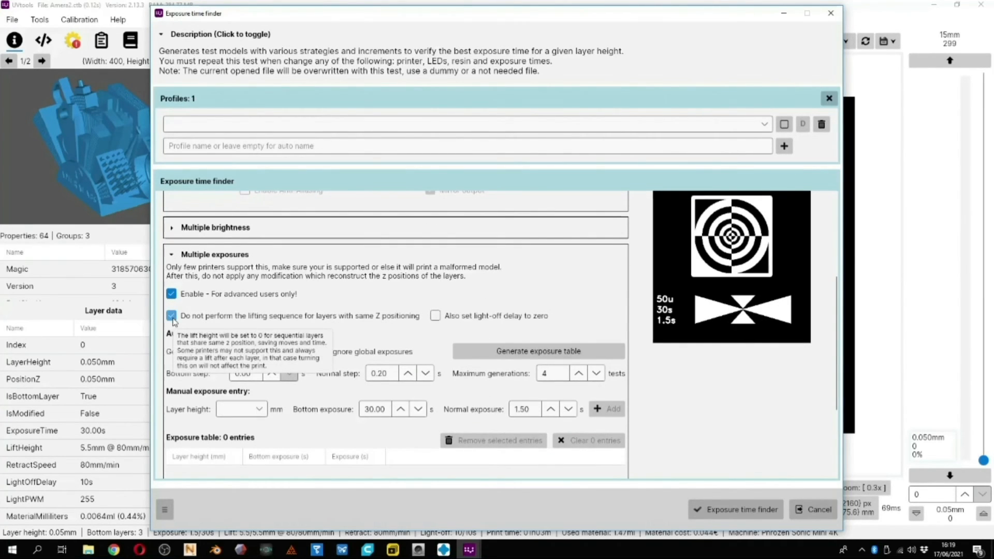
left_click_drag(383, 373, 395, 366)
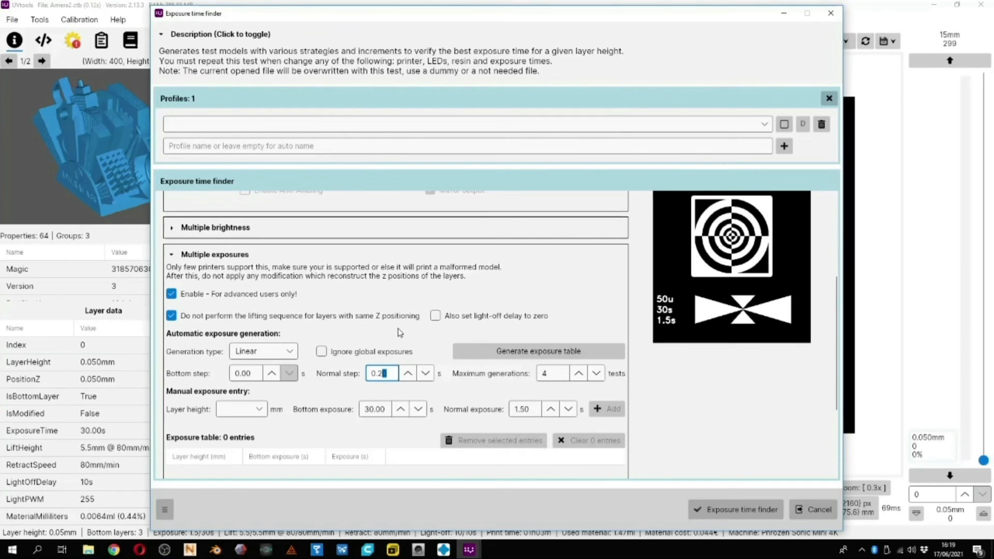
left_click(557, 373)
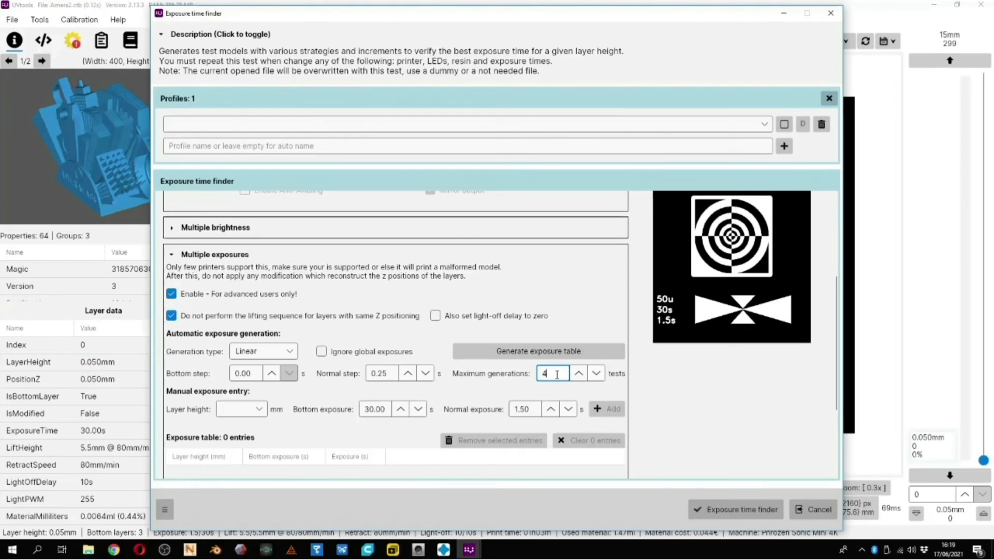
left_click(578, 373)
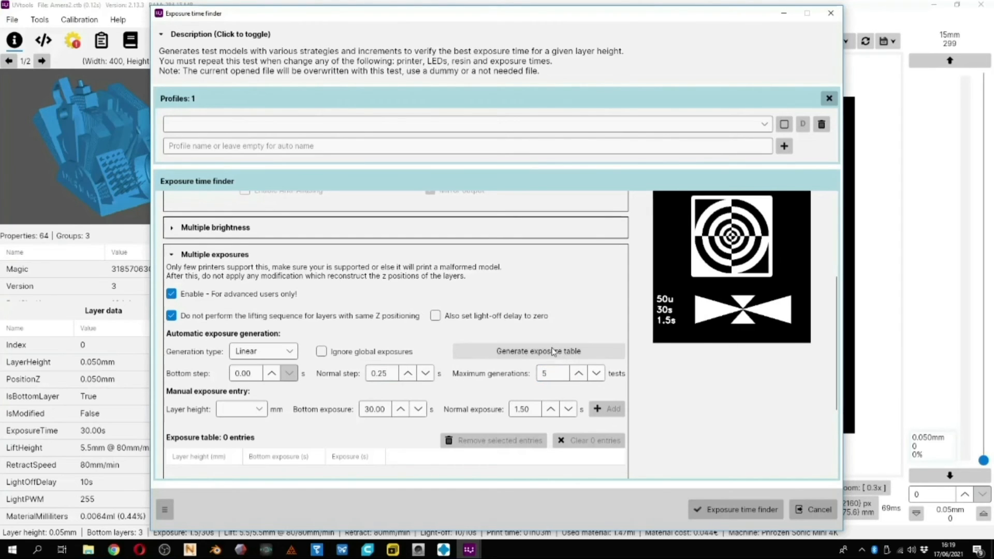
left_click(554, 352)
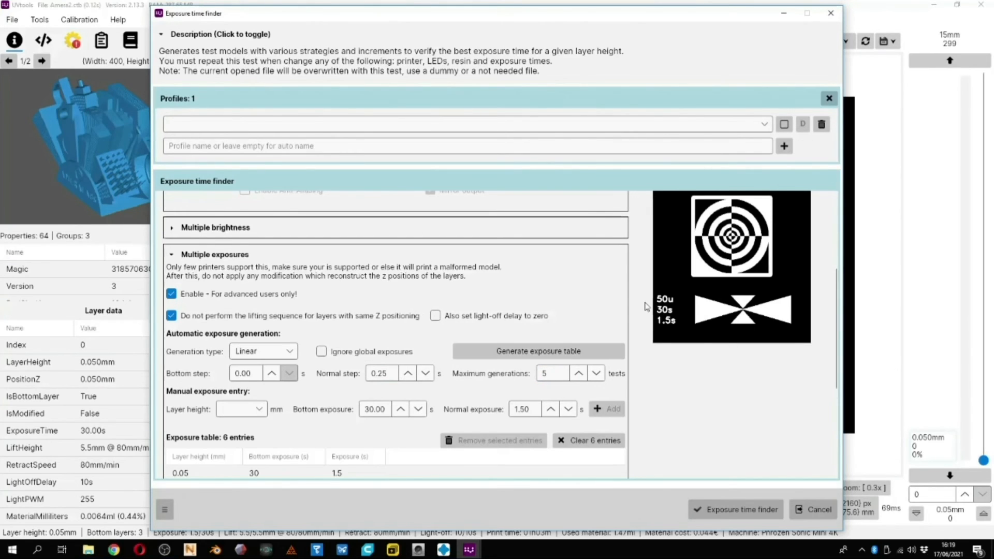
Review the generated exposure table and run the Exposure time finder on the loaded model, confirming the operation.
scroll(645, 306, "down", 3)
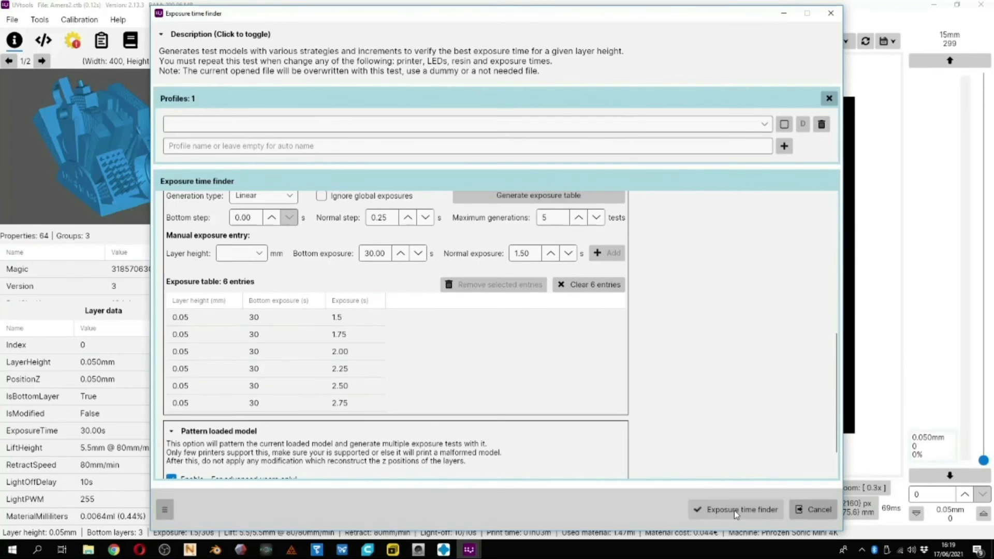
left_click(734, 511)
left_click(546, 292)
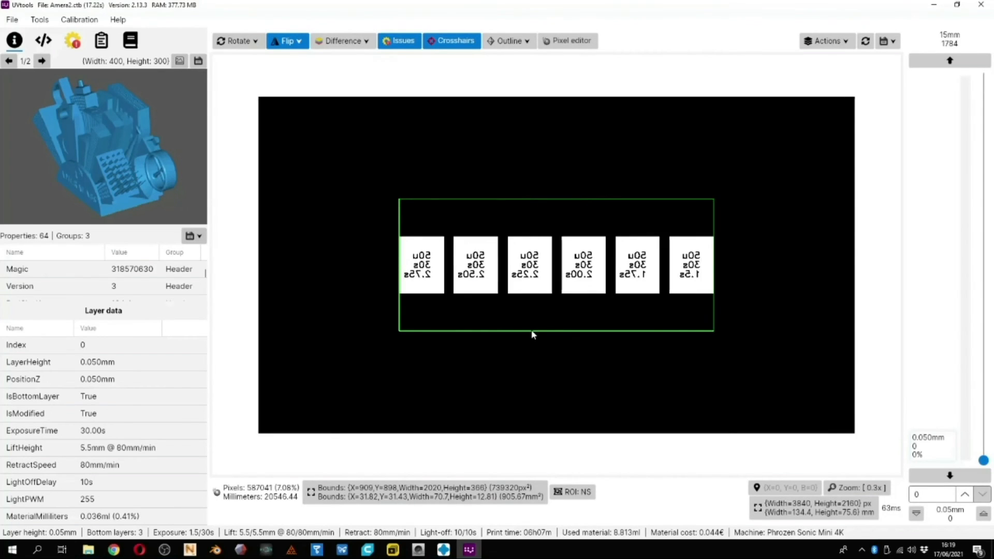
Examine the exposure labels on the first layer's six patterned parts, and inspect a layer near the model's top at 13.900 mm.
scroll(532, 331, "up", 2)
scroll(532, 331, "down", 2)
scroll(425, 271, "up", 2)
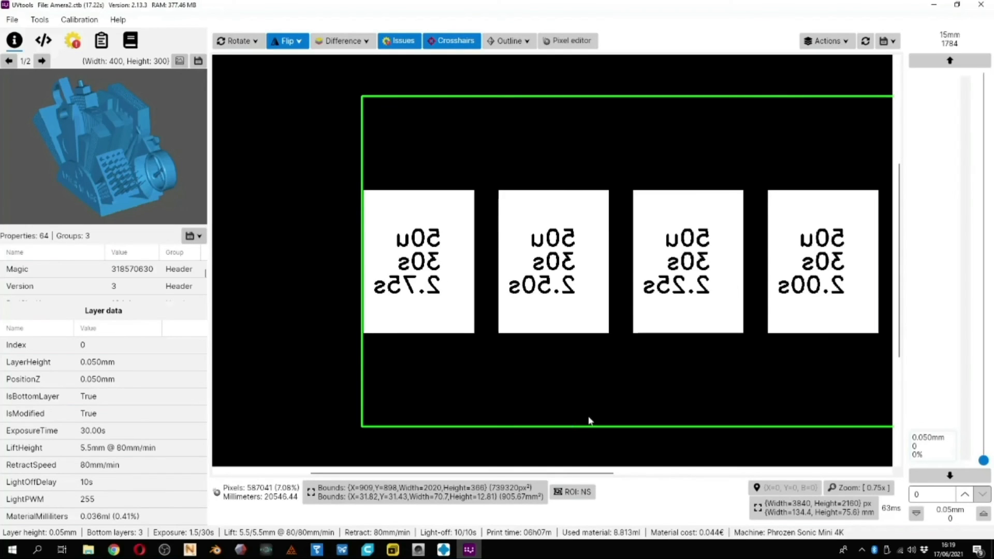
scroll(611, 409, "up", 3)
scroll(610, 408, "down", 3)
left_click_drag(710, 334, 397, 334)
scroll(683, 323, "down", 3)
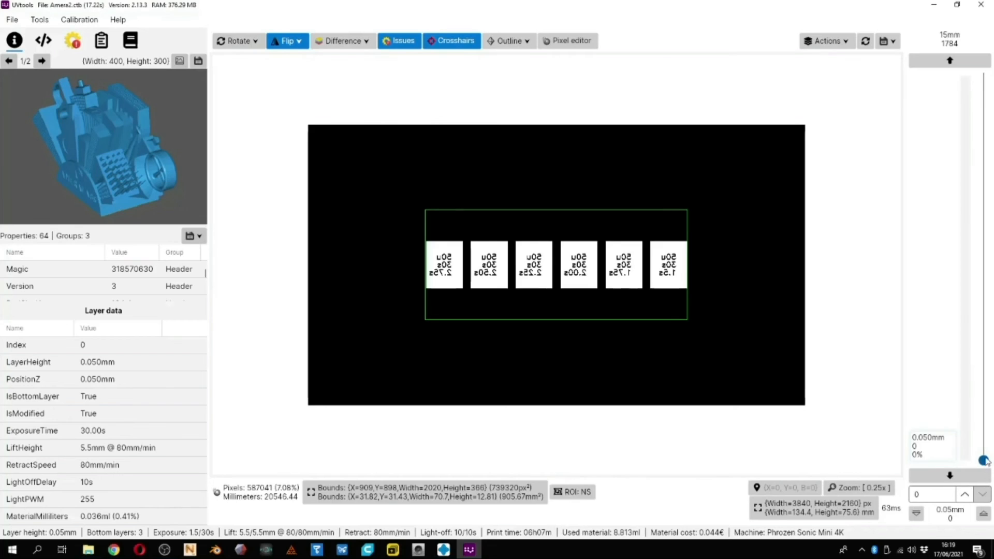
left_click_drag(987, 461, 984, 108)
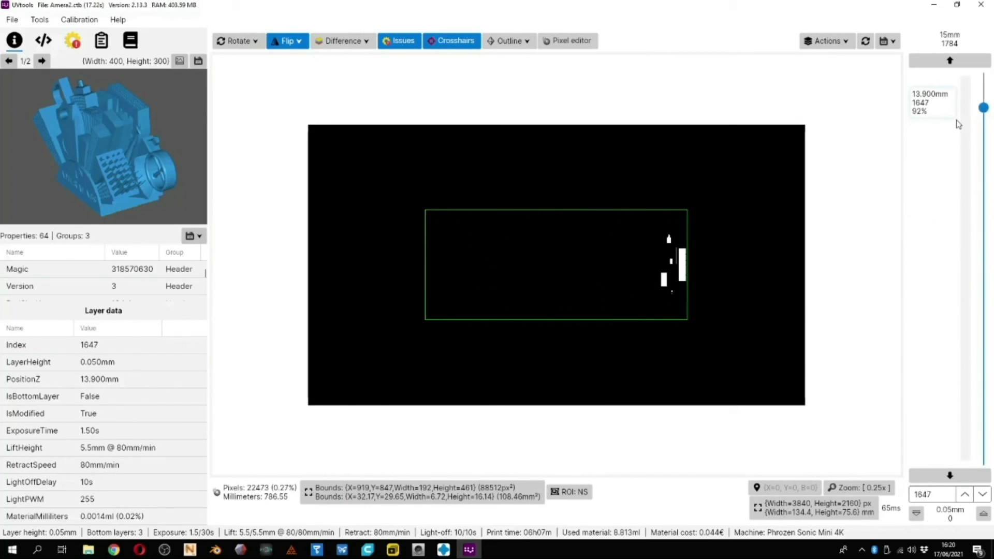
Convert the patterned test to Chitubox CTB as AmeraExposureFinder in the Multiple Exposure folder, replacing the existing file.
left_click(12, 20)
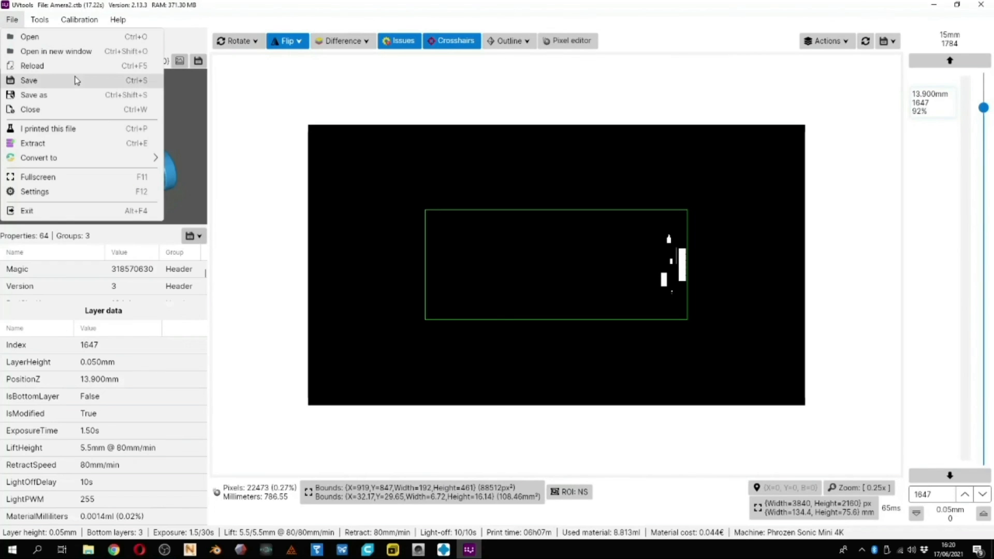
mouse_move(34, 163)
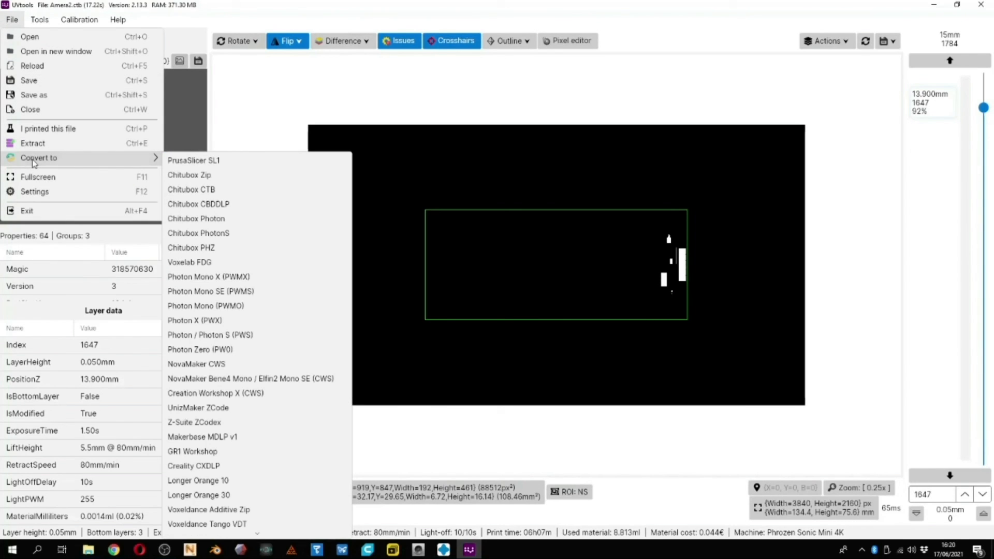
left_click(227, 191)
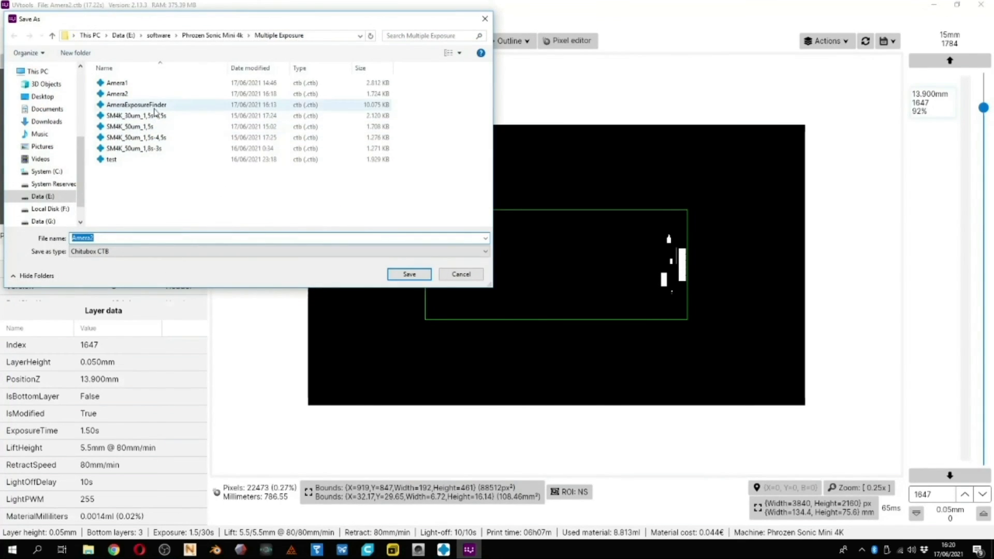
left_click(156, 106)
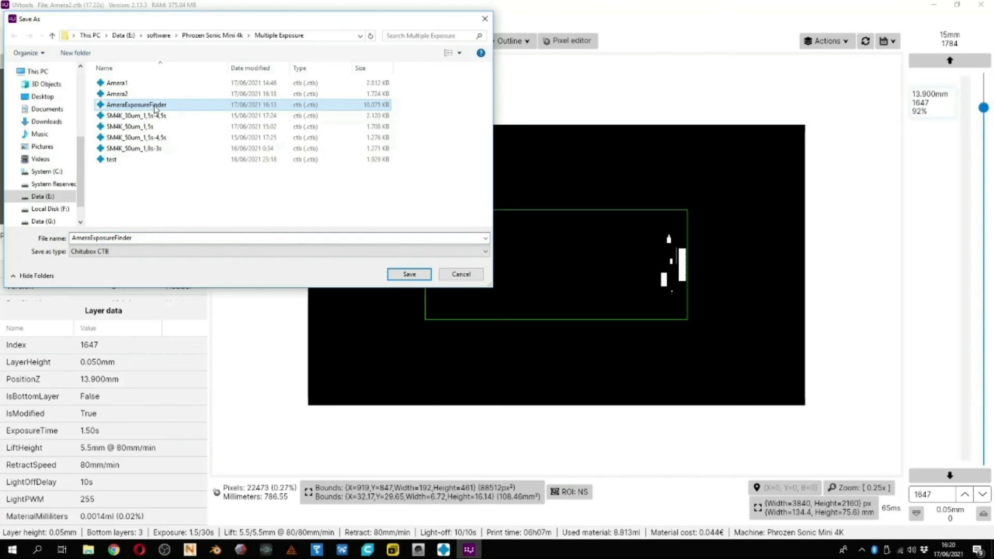
left_click(410, 274)
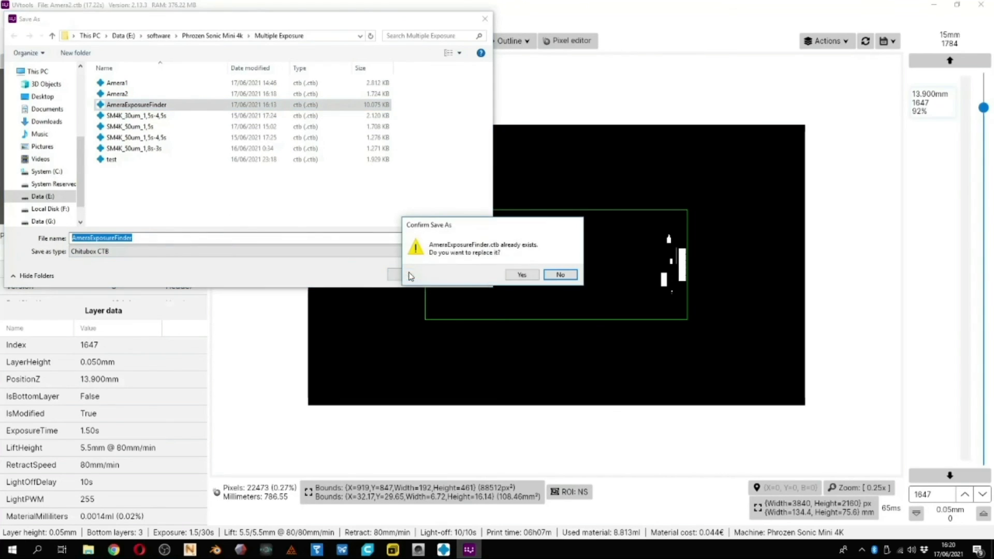
left_click(521, 275)
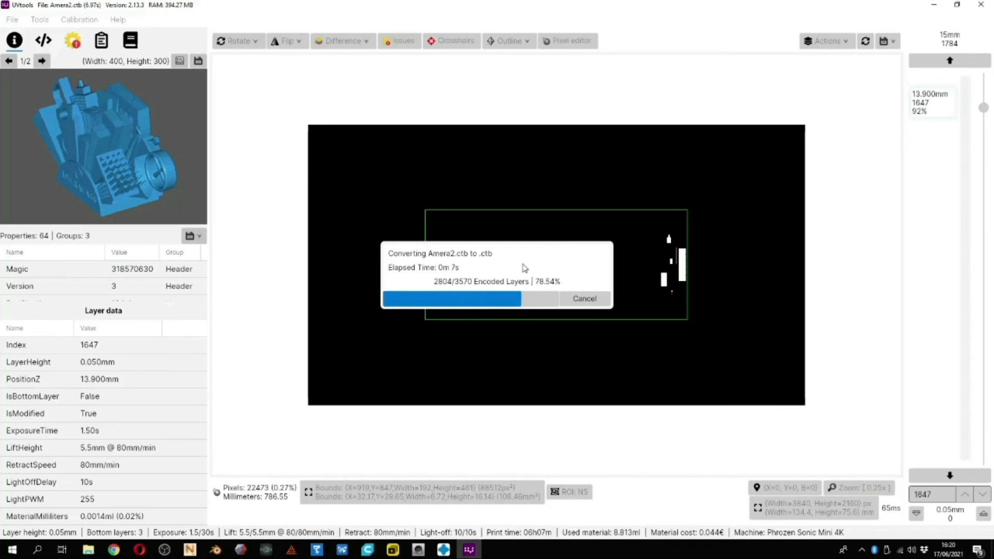
Check the converted AmeraExposureFinder file in the Multiple Exposure folder and minimize the folder window.
left_click(615, 230)
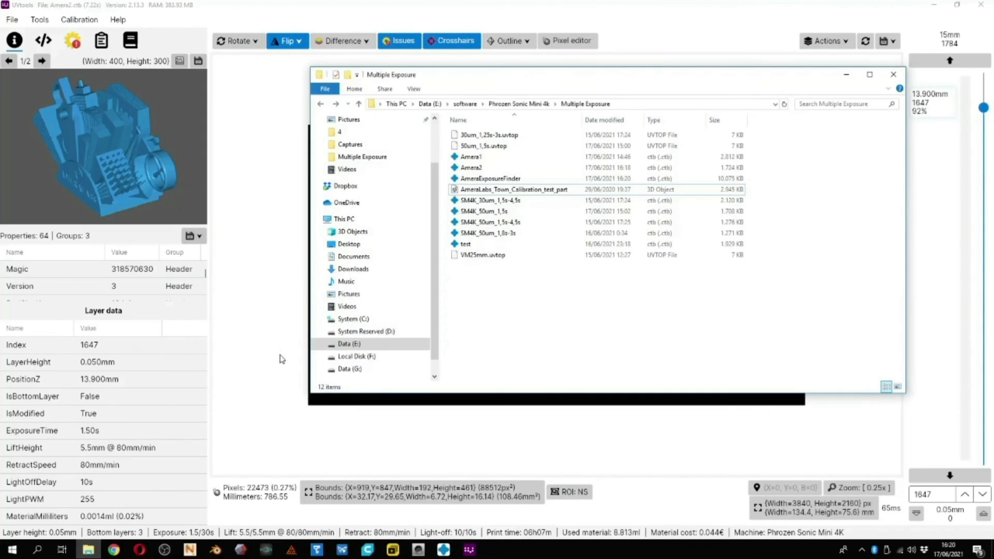
left_click(509, 179)
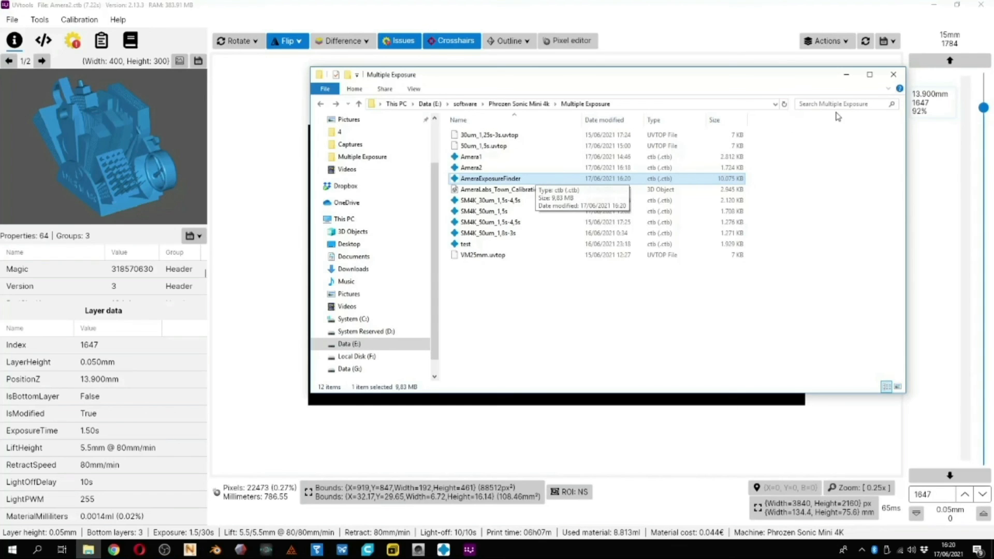
left_click(847, 74)
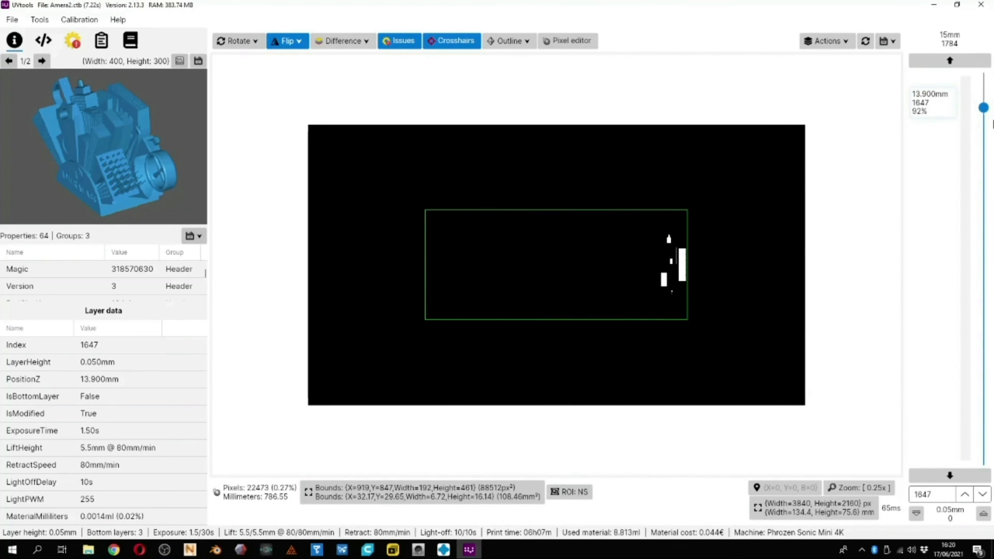
Go down to layer 24 at 0.350 mm and inspect its single exposed part and layer data.
left_click_drag(983, 108, 983, 455)
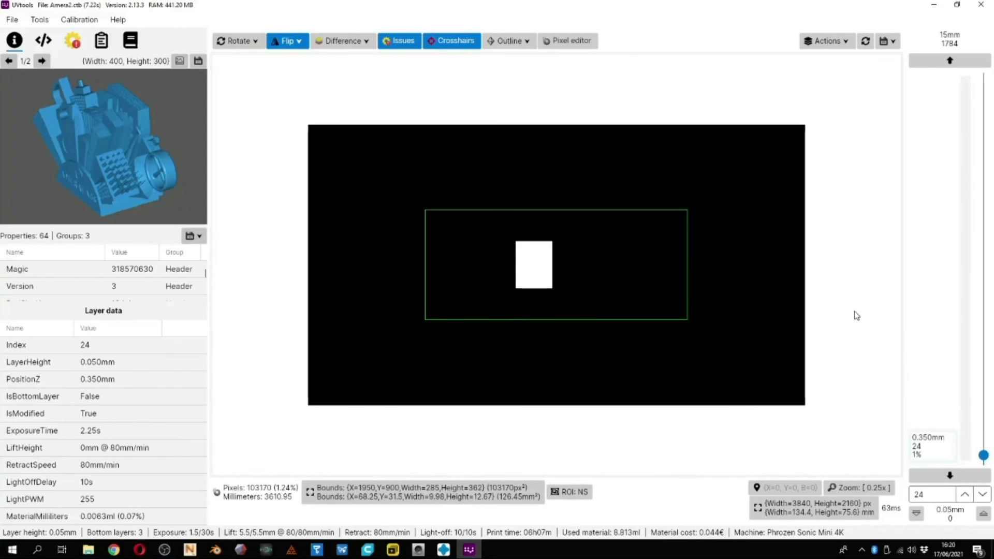
scroll(847, 229, "up", 2)
scroll(847, 229, "down", 3)
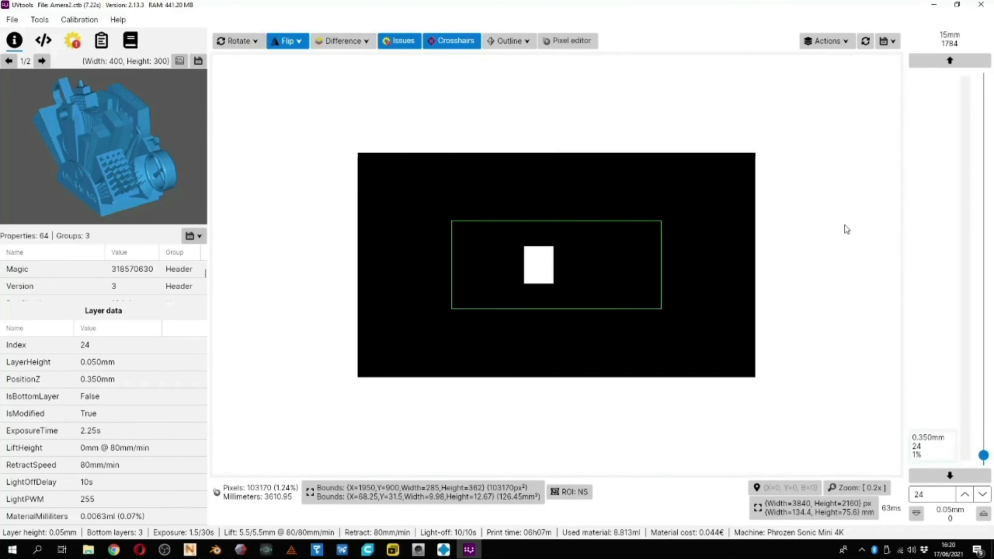